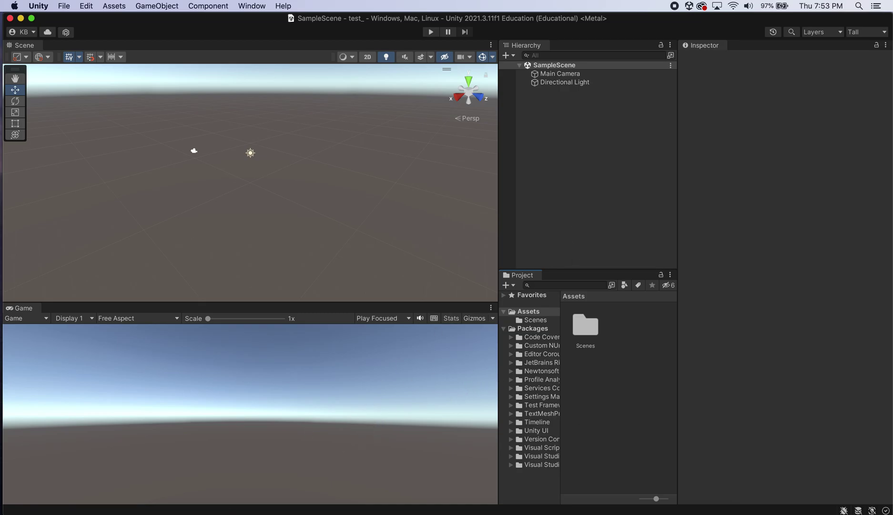
Switch to Unity Muse in Chrome and ask "How can I create a first person controller?".
click(263, 510)
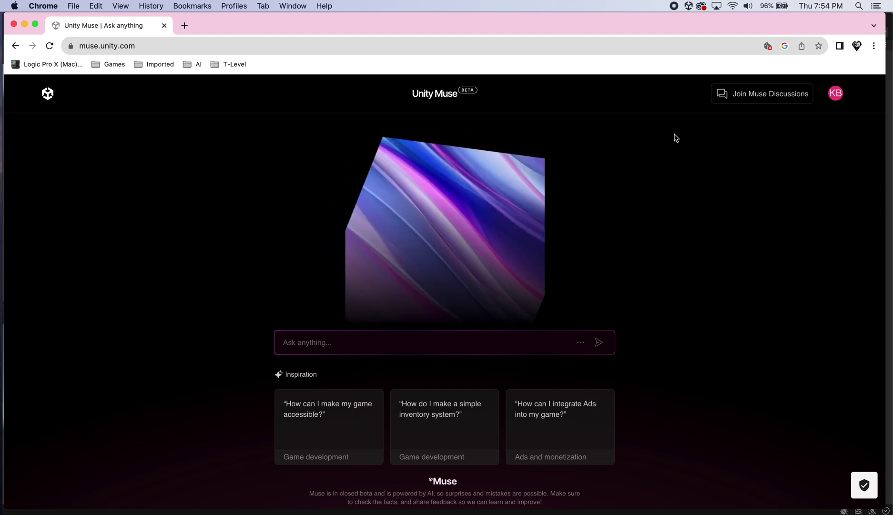
click(336, 512)
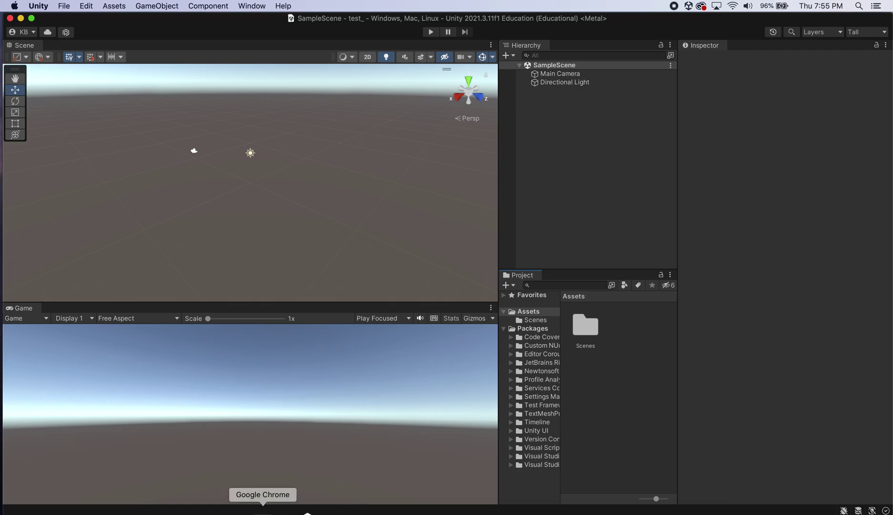
click(282, 508)
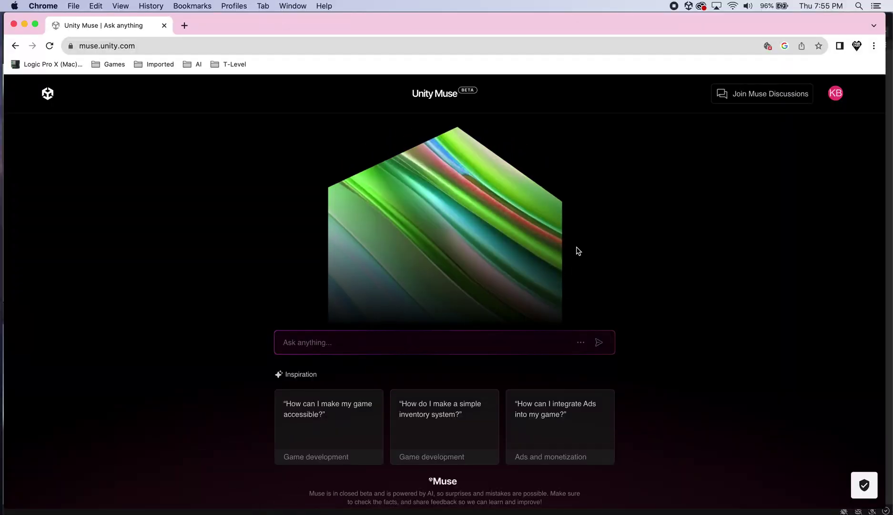
click(331, 342)
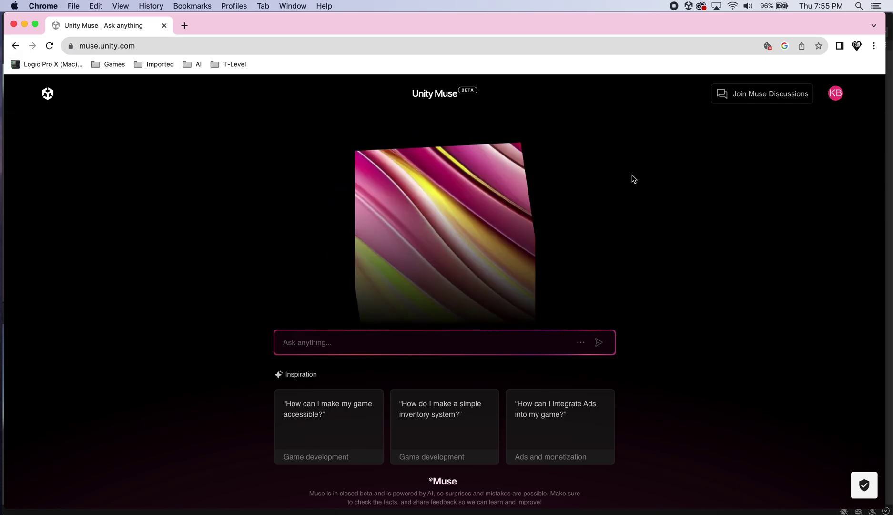
text(How can I create a first person)
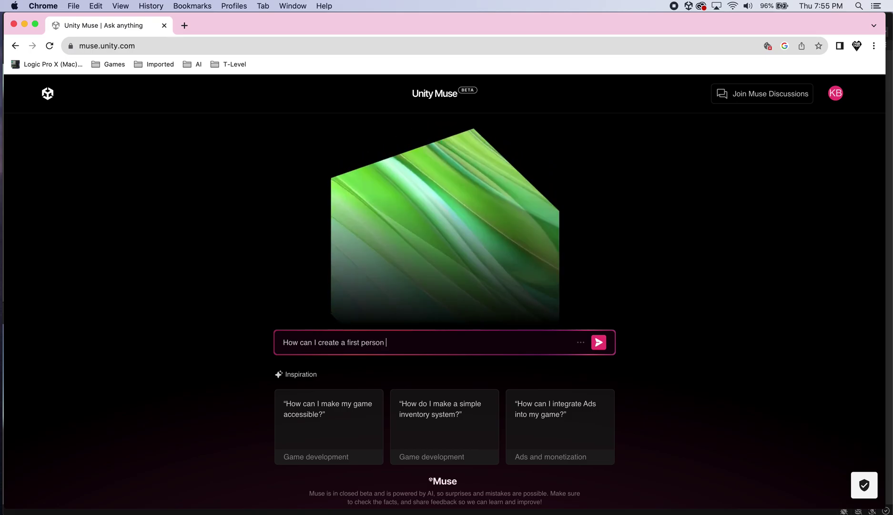
text(controller?)
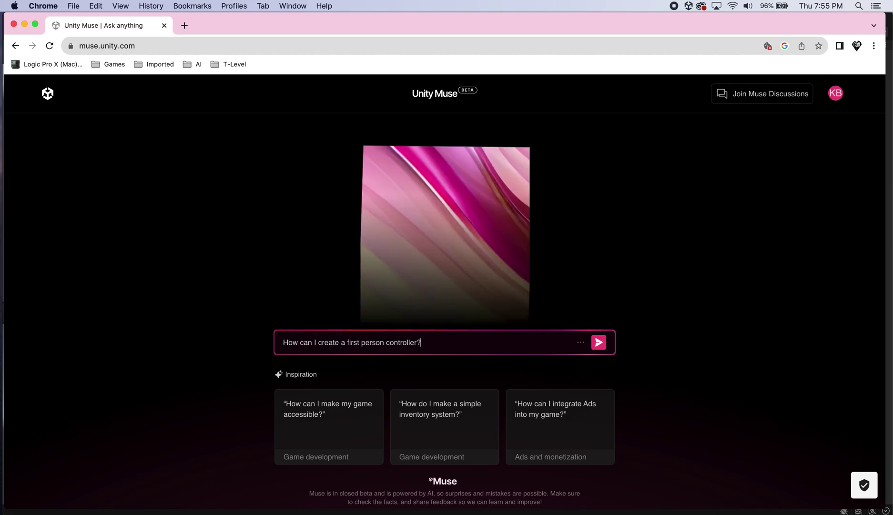
key(Return)
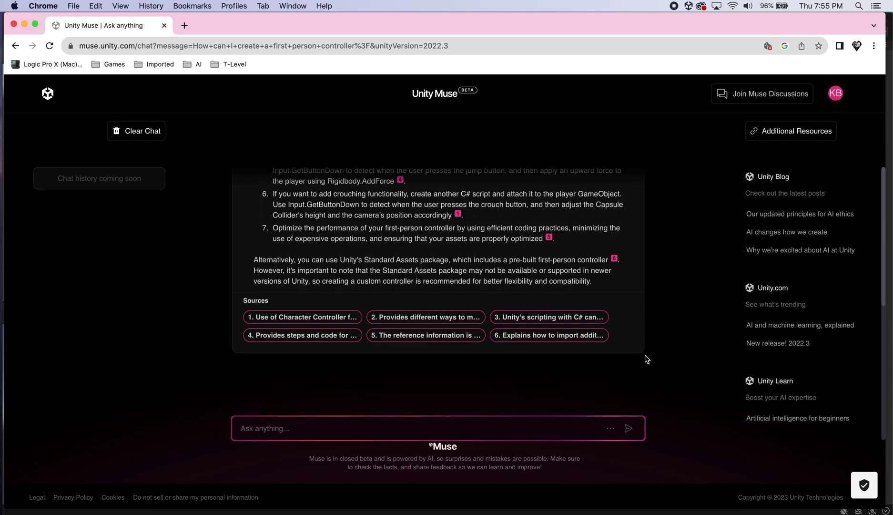
Read the opening steps of the answer, covering the player's Capsule Collider, the child camera and the movement script.
scroll(490, 266, up, 5)
scroll(490, 266, up, 4)
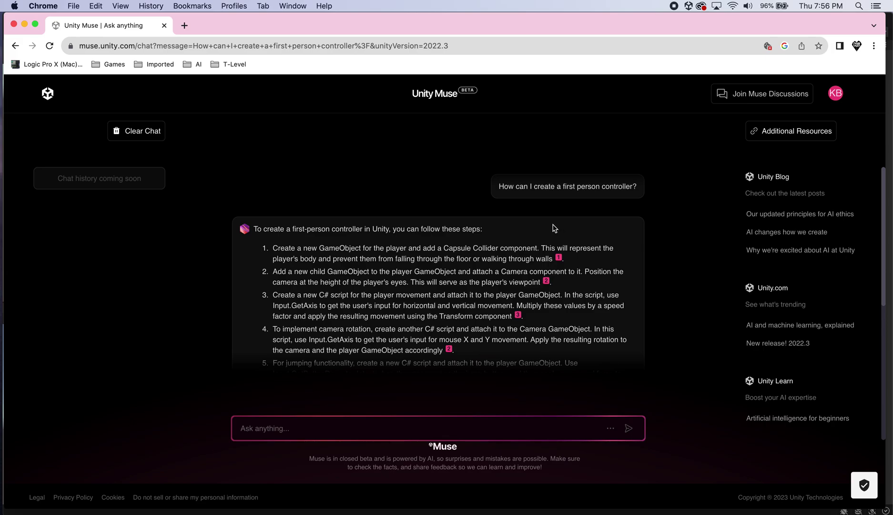
drag(380, 271, 523, 282)
click(523, 283)
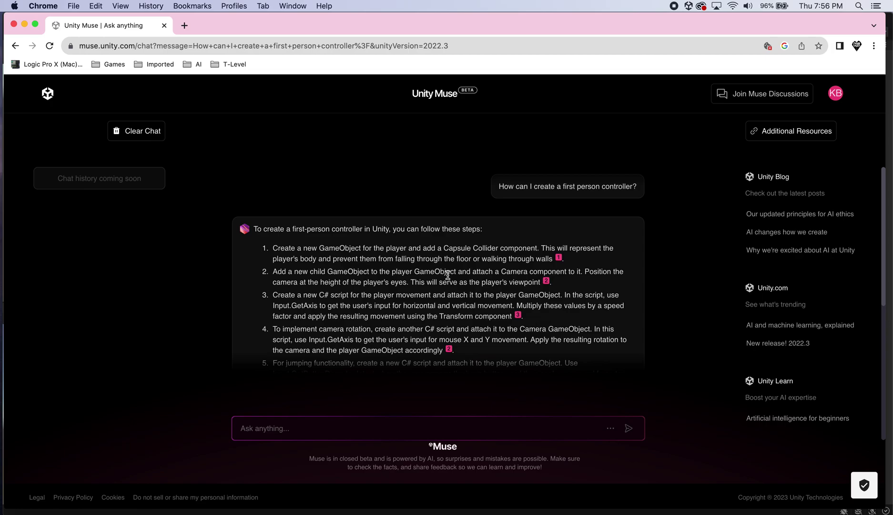
drag(312, 292, 445, 293)
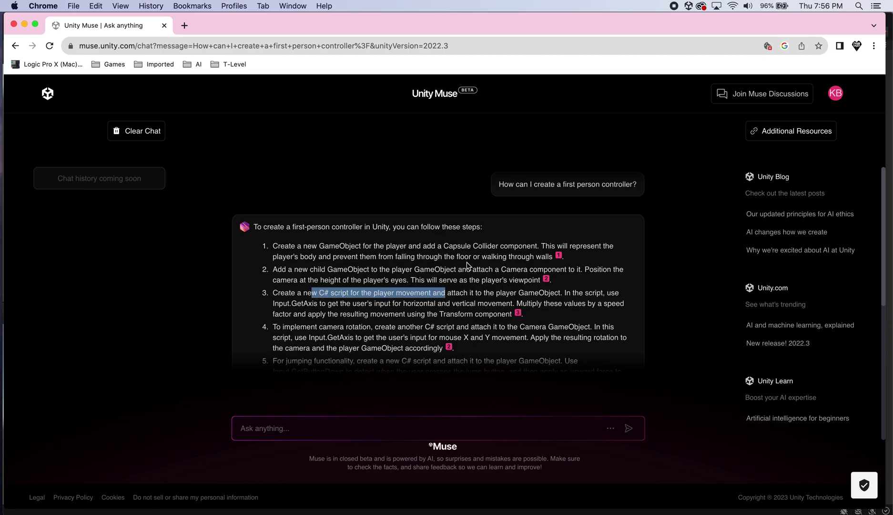
click(577, 292)
drag(577, 292, 606, 293)
Examine the answer's Input.GetAxis movement instructions and its jumping, crouching and optimization steps.
scroll(604, 301, down, 1)
scroll(575, 305, down, 1)
scroll(576, 306, down, 1)
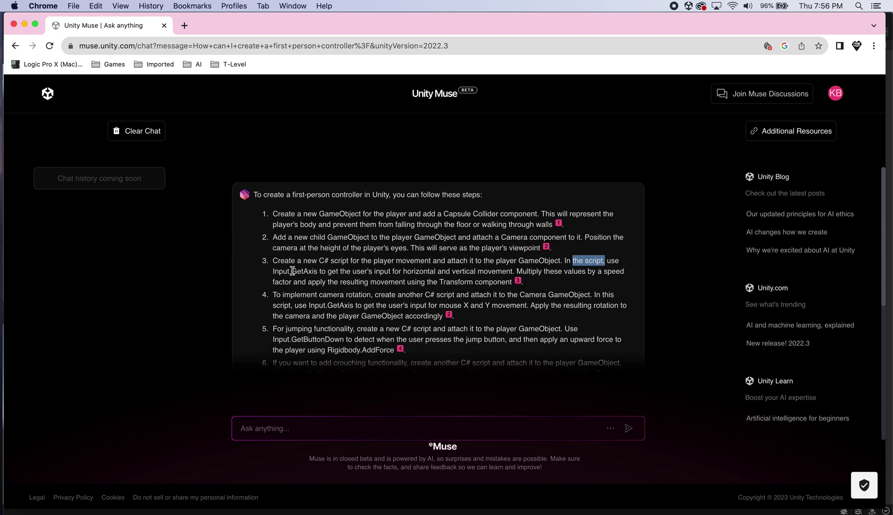
drag(283, 271, 324, 273)
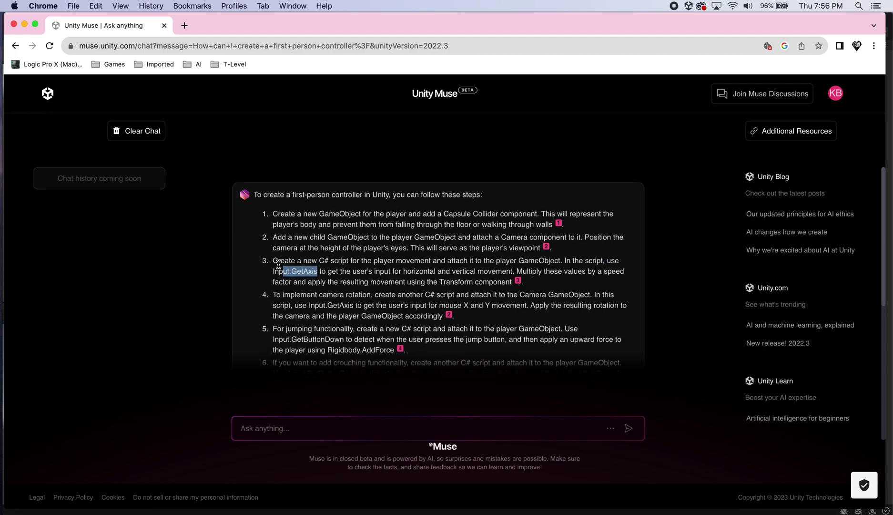
drag(271, 272, 322, 271)
click(323, 271)
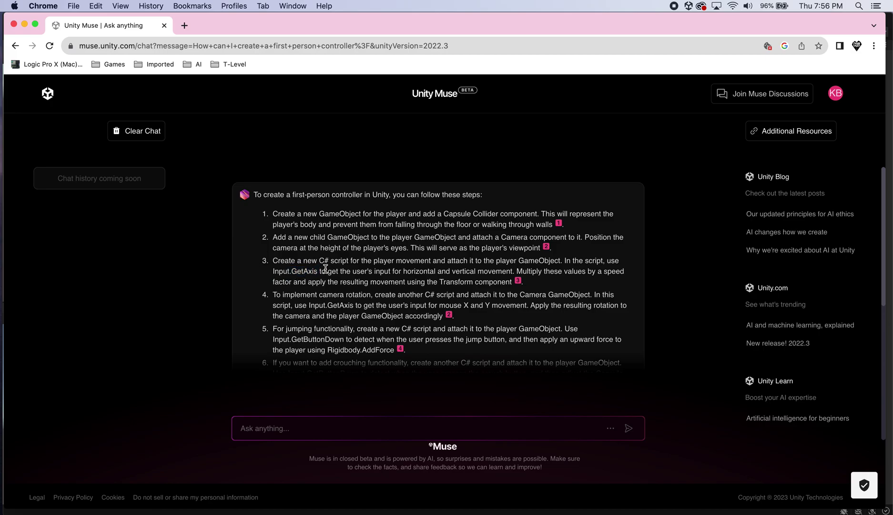
drag(326, 271, 275, 272)
click(356, 274)
scroll(384, 271, down, 3)
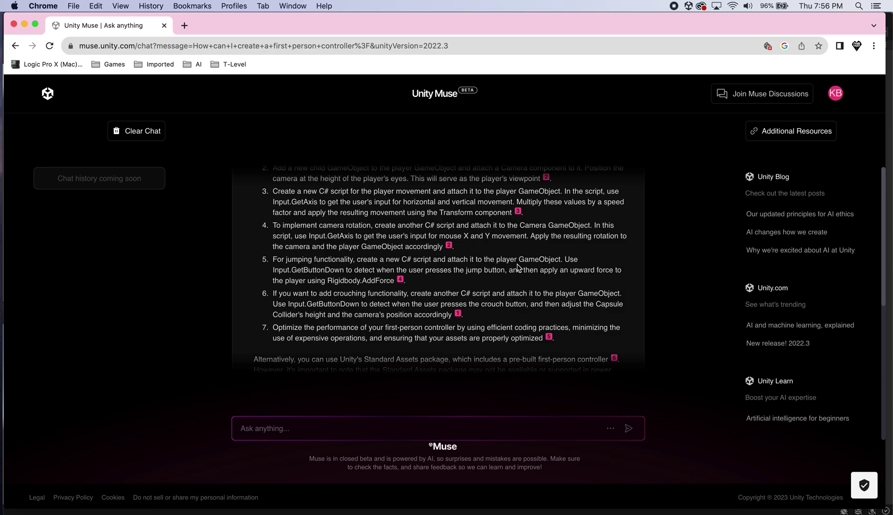
drag(332, 259, 429, 280)
scroll(454, 284, down, 5)
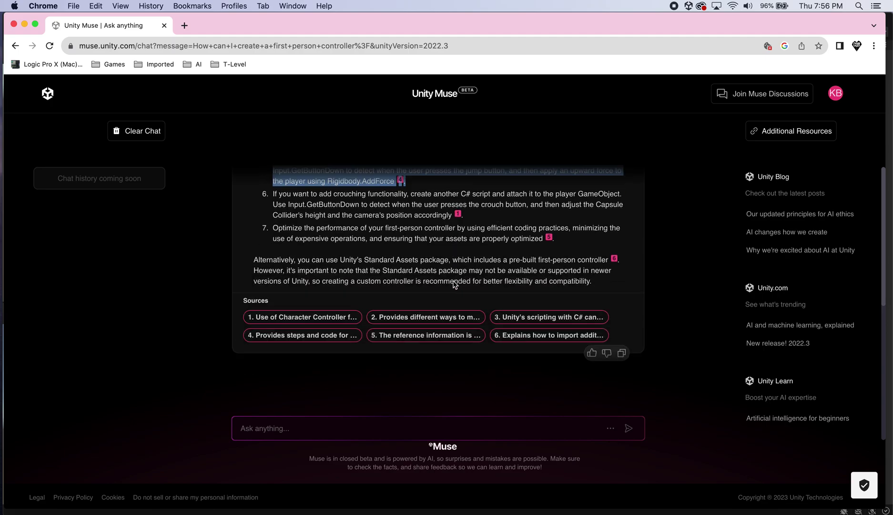
scroll(453, 282, up, 8)
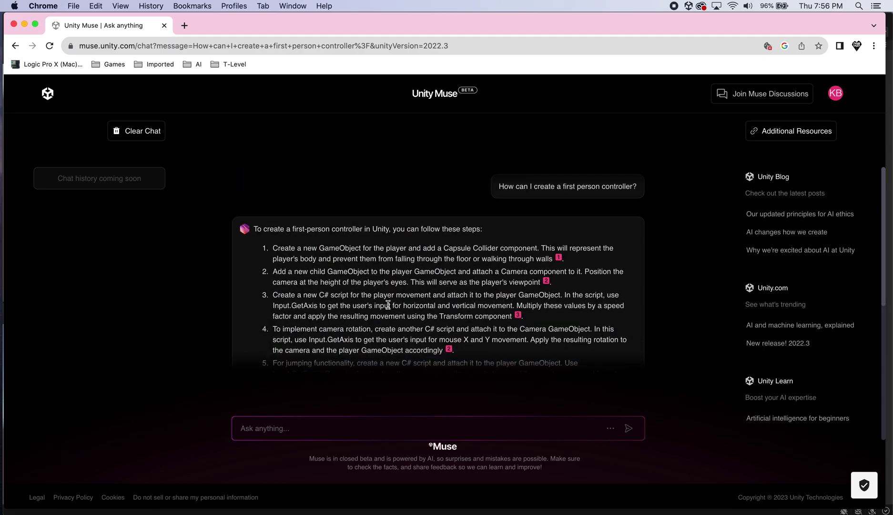
Ask Muse the follow-up "Can you give me the code to create a first-person controller?".
click(311, 427)
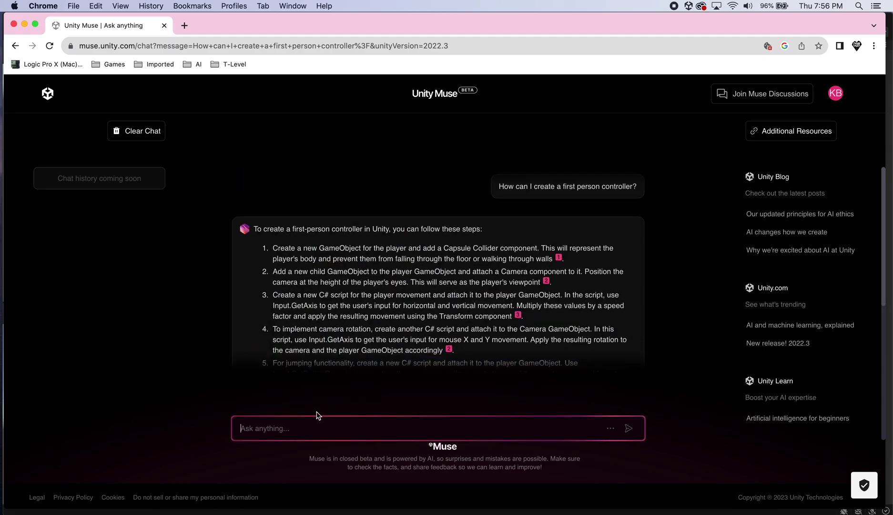
text(Can you give me the code to)
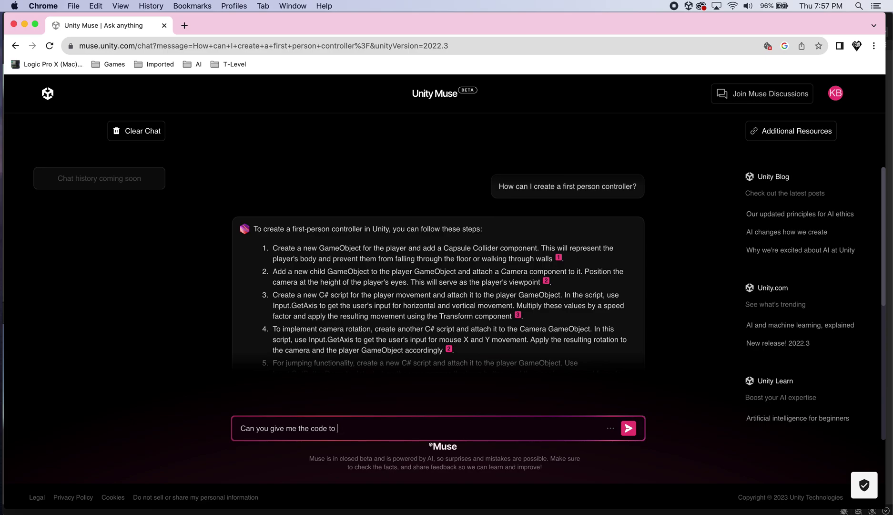
text(ate a)
text(?)
key(Return)
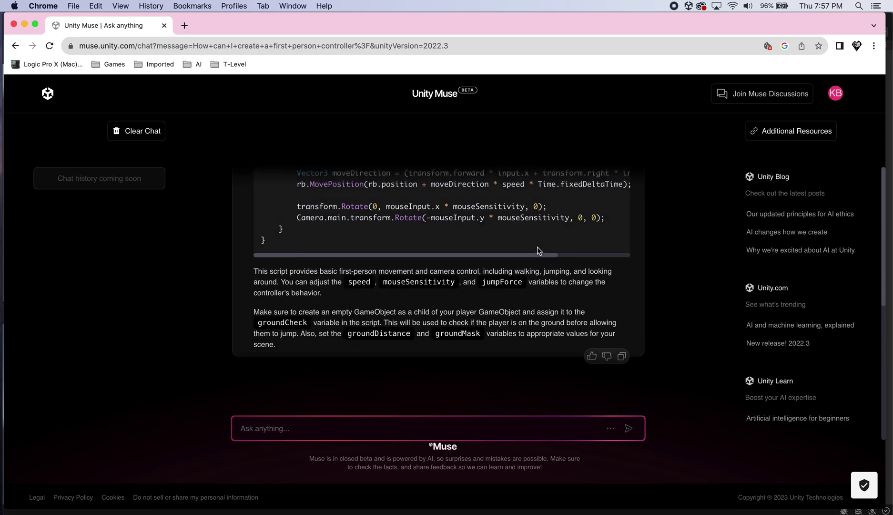
Read through the generated FirstPersonController script, from its variable declarations and input handling to the closing setup notes.
scroll(538, 250, up, 5)
scroll(538, 251, up, 5)
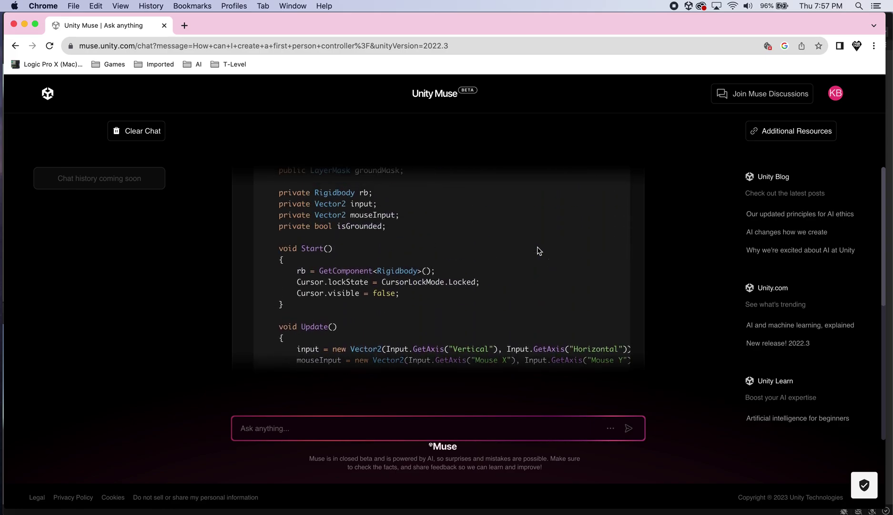
scroll(538, 250, up, 2)
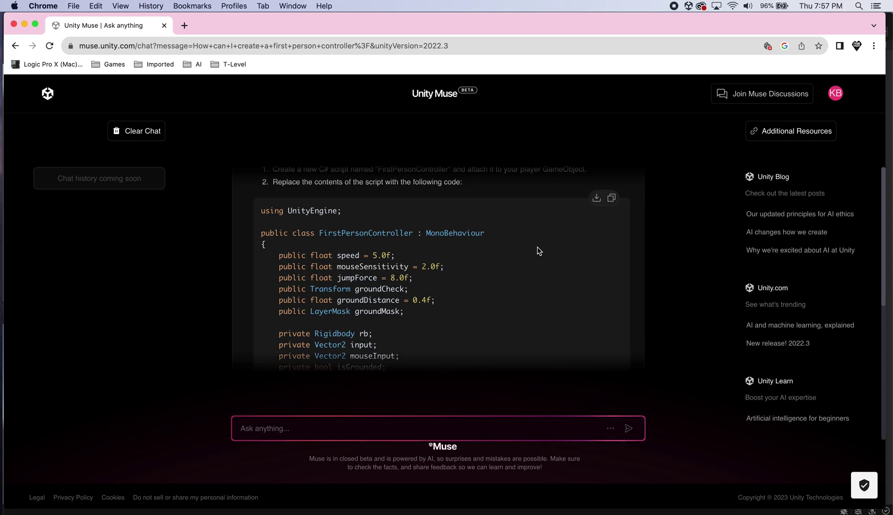
scroll(538, 250, down, 1)
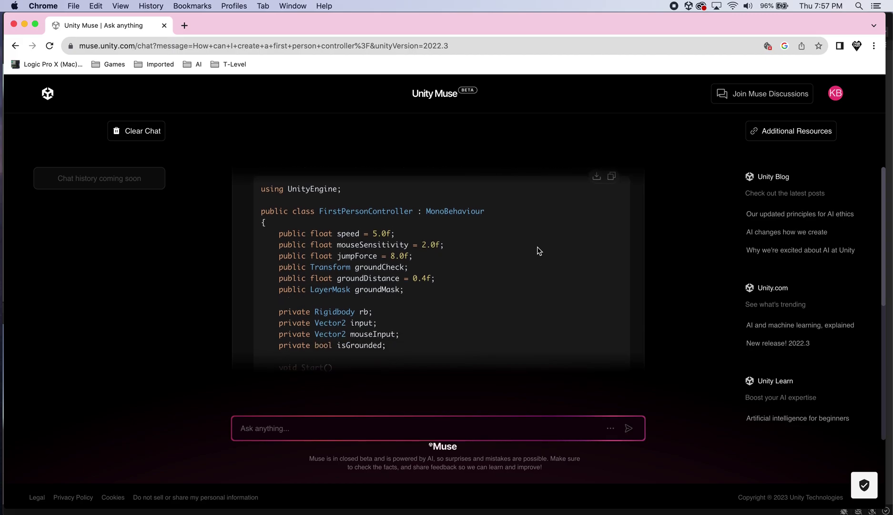
scroll(538, 250, down, 1)
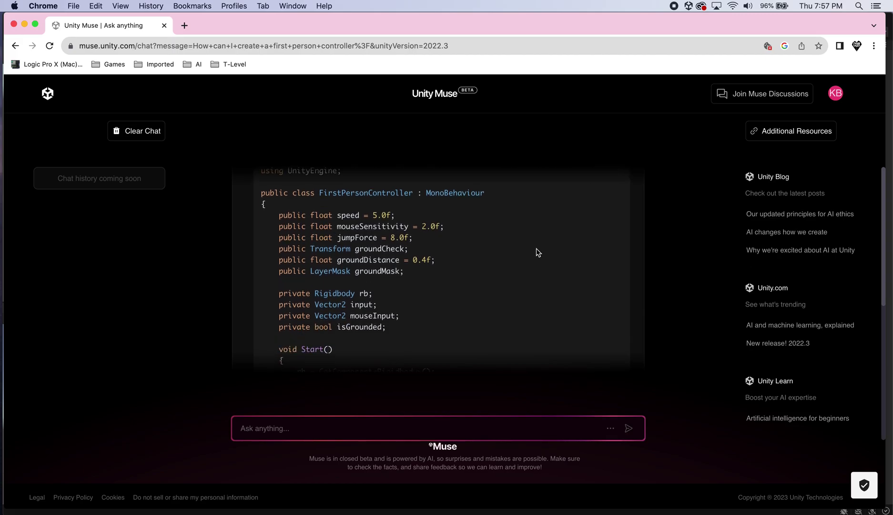
scroll(538, 252, down, 4)
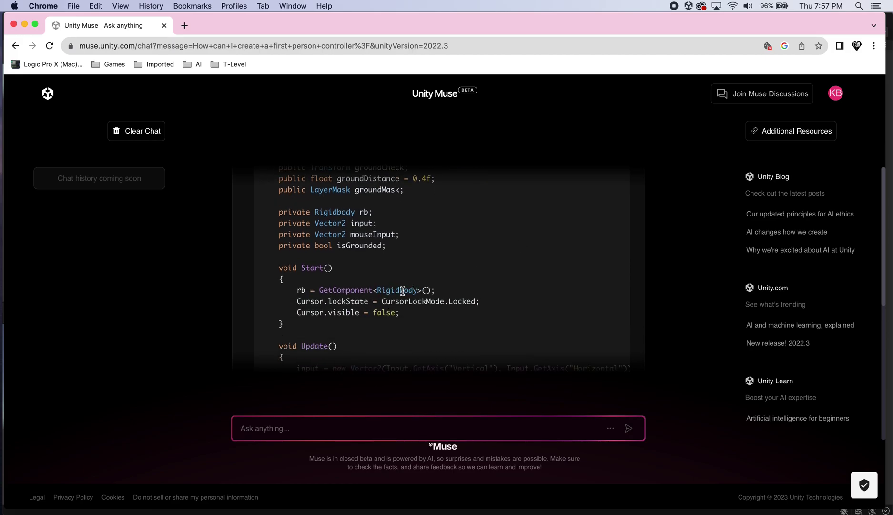
scroll(501, 257, down, 8)
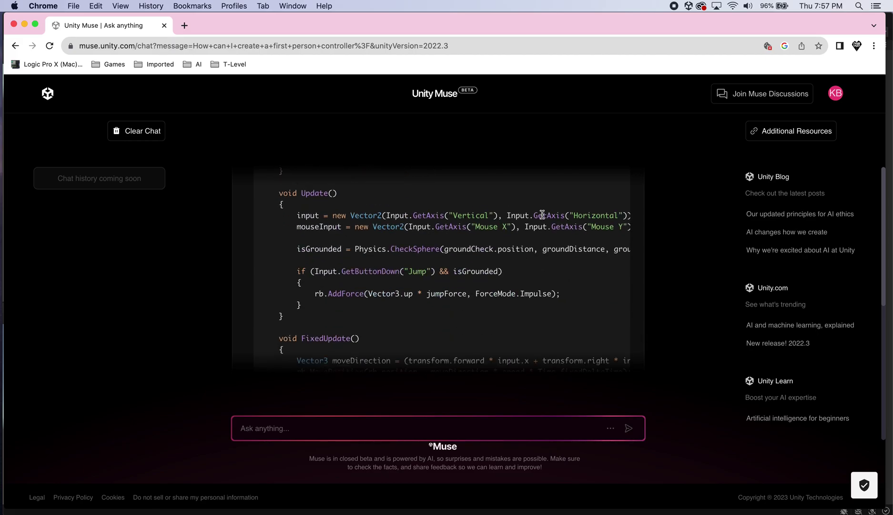
drag(547, 215, 430, 216)
click(539, 266)
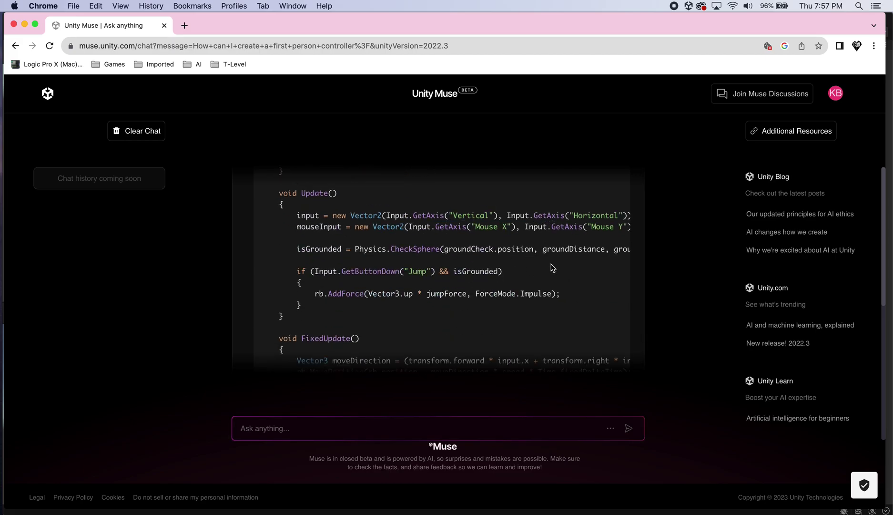
scroll(551, 265, down, 10)
scroll(480, 246, up, 4)
scroll(424, 211, down, 4)
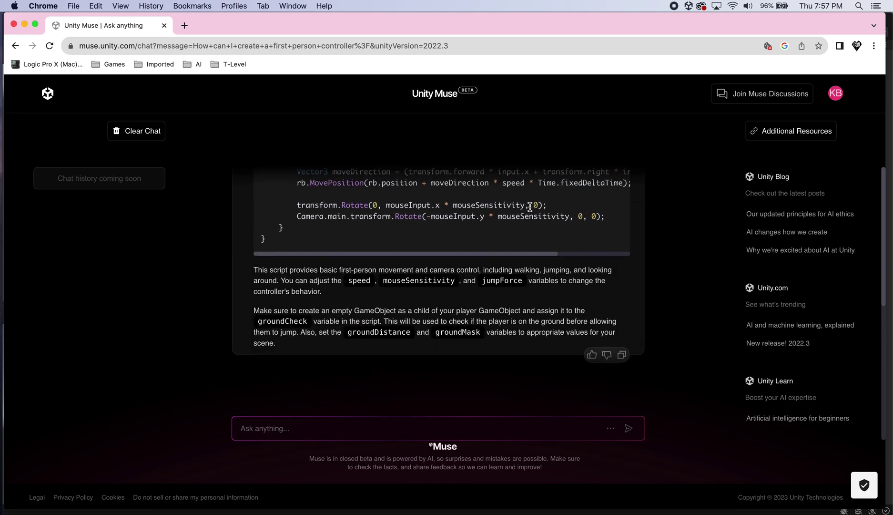
Review the script's declarations and Start and Update methods again, along with the instructions in the first answer.
scroll(527, 203, up, 8)
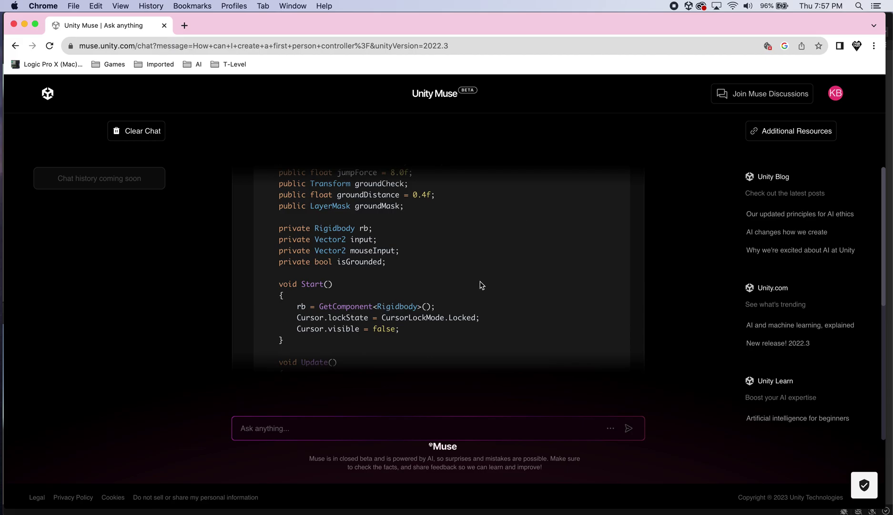
scroll(480, 284, up, 5)
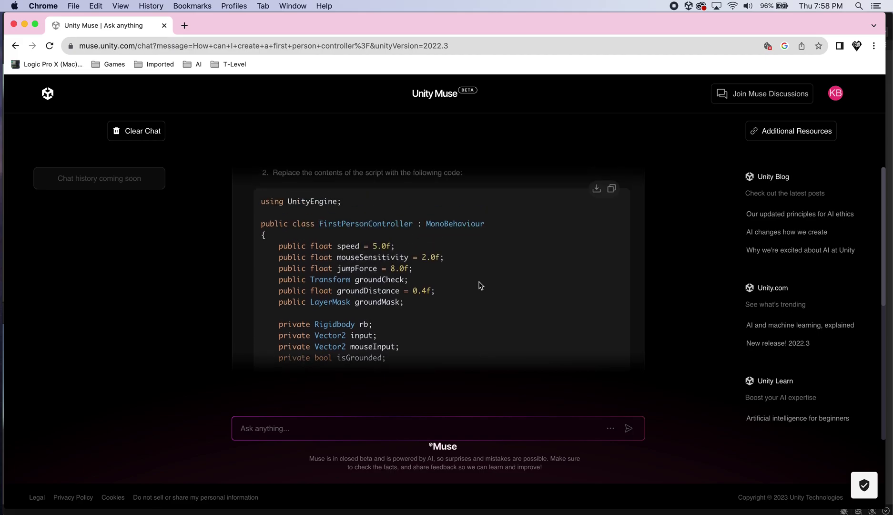
scroll(480, 285, down, 8)
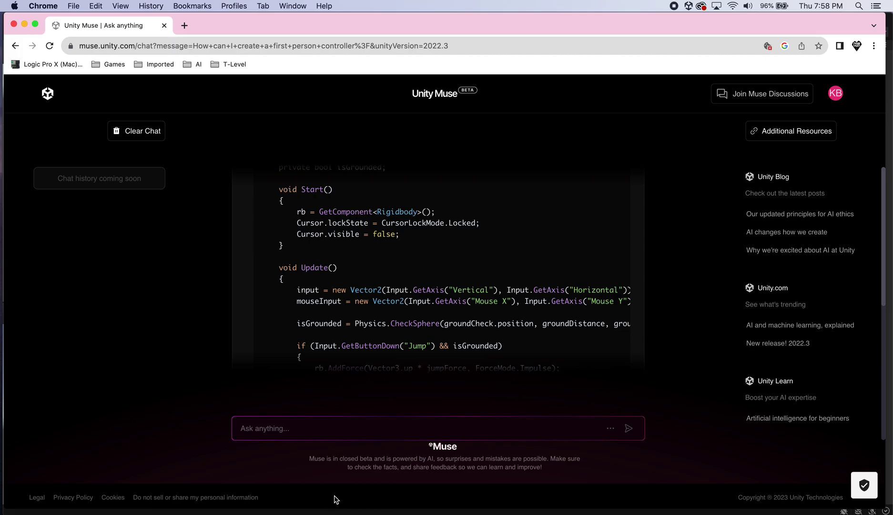
scroll(463, 313, up, 15)
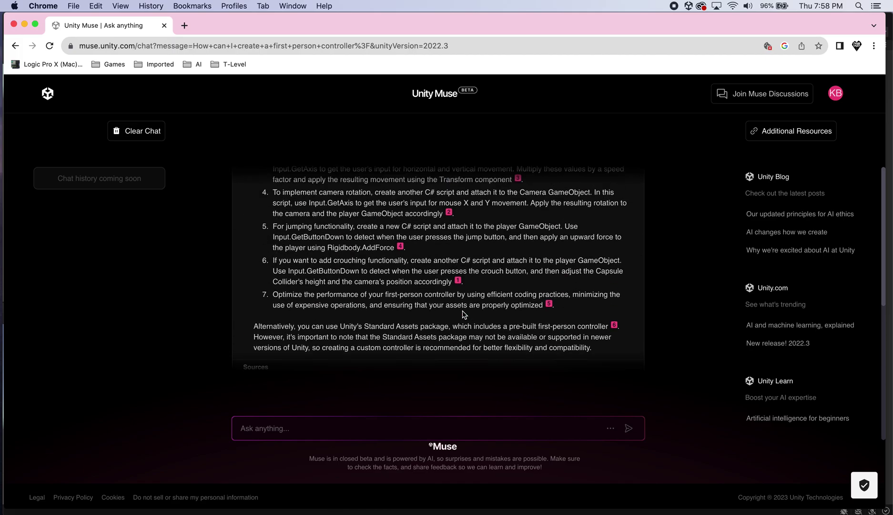
Select the generated FirstPersonController code in the second answer and copy it.
scroll(462, 316, down, 8)
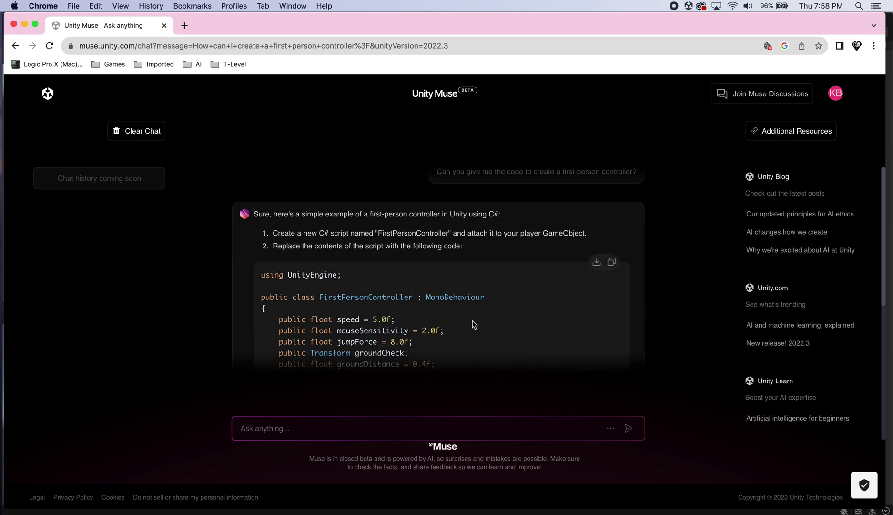
scroll(473, 324, down, 1)
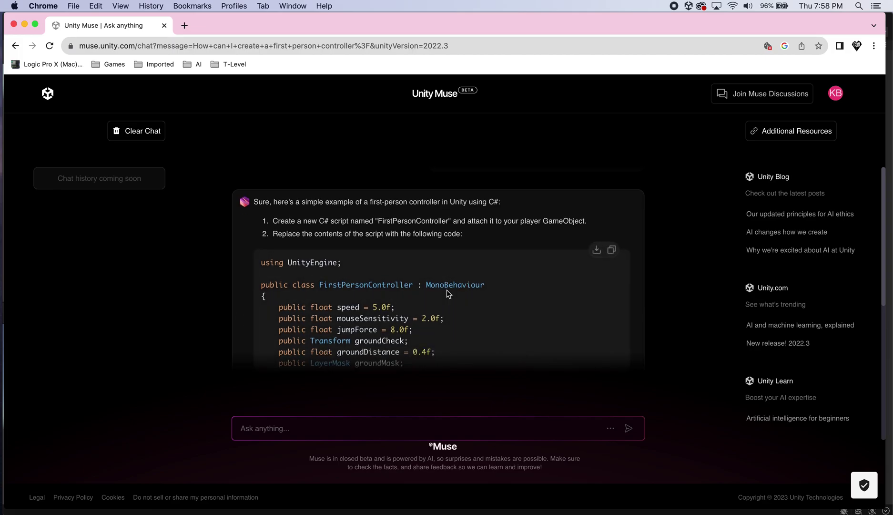
scroll(448, 293, down, 5)
drag(278, 220, 409, 365)
scroll(372, 394, down, 10)
drag(372, 394, 317, 227)
right_click(325, 208)
click(365, 232)
Switch to the Unity editor and create a C# script named FPC in the Assets folder.
click(336, 507)
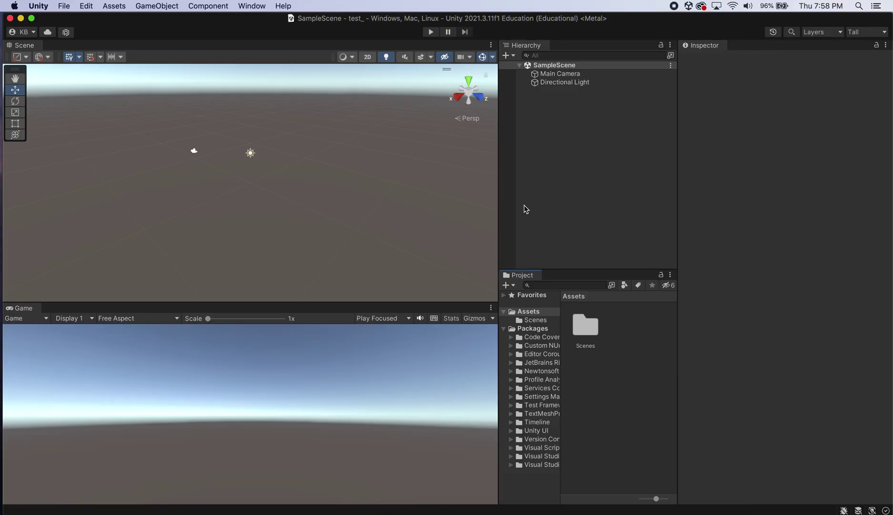
right_click(630, 381)
mouse_move(701, 250)
click(543, 67)
text(FPS)
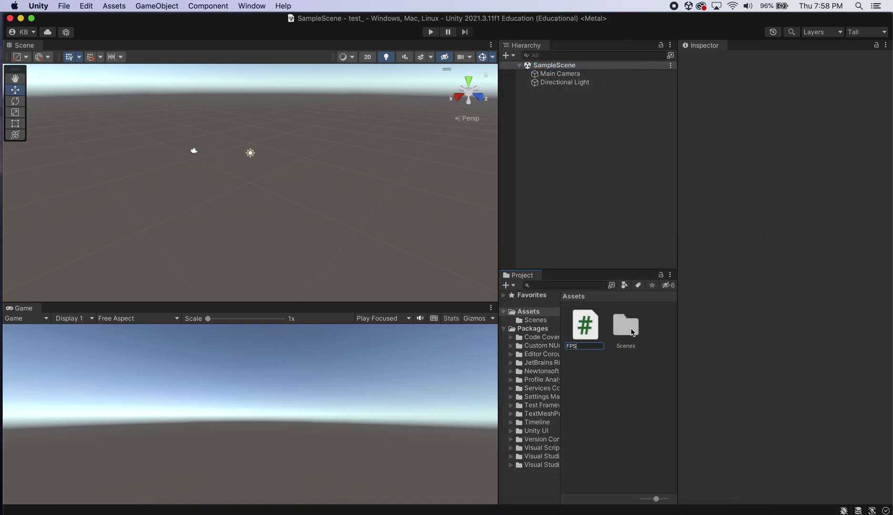
key(Return)
right_click(542, 115)
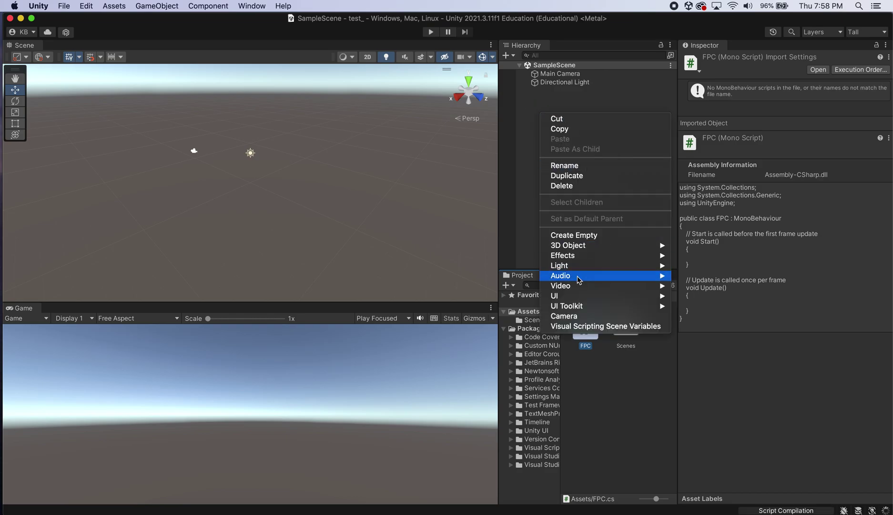
mouse_move(601, 246)
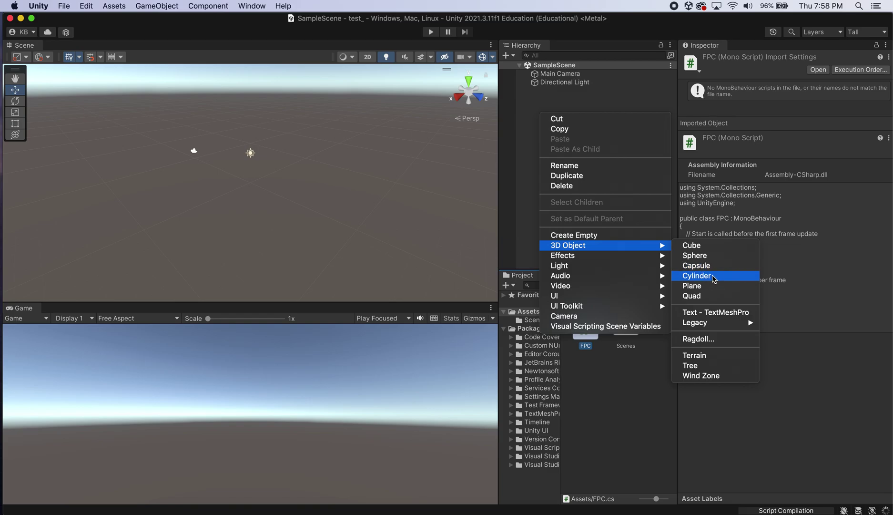
key(Escape)
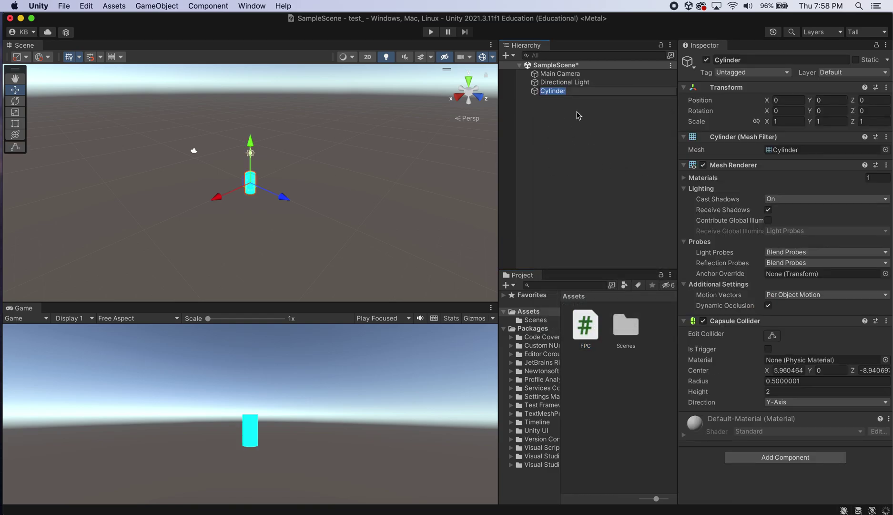
click(549, 113)
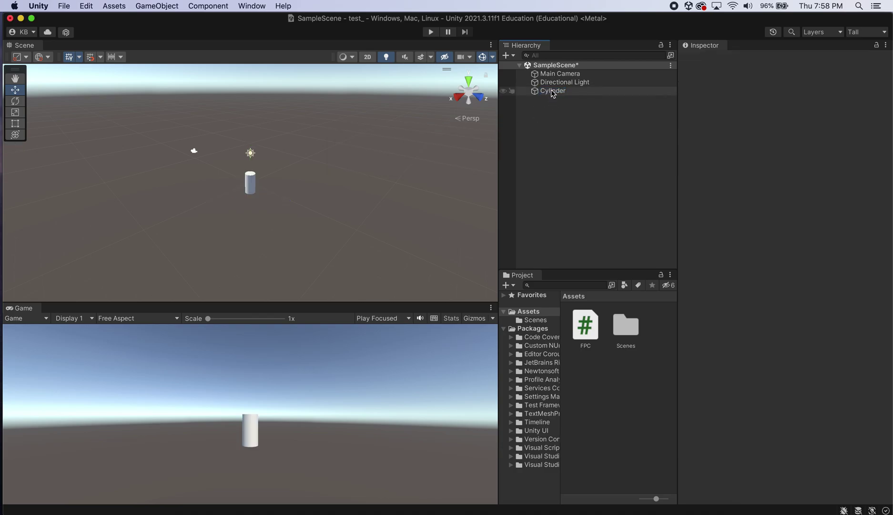
click(553, 92)
right_click(552, 91)
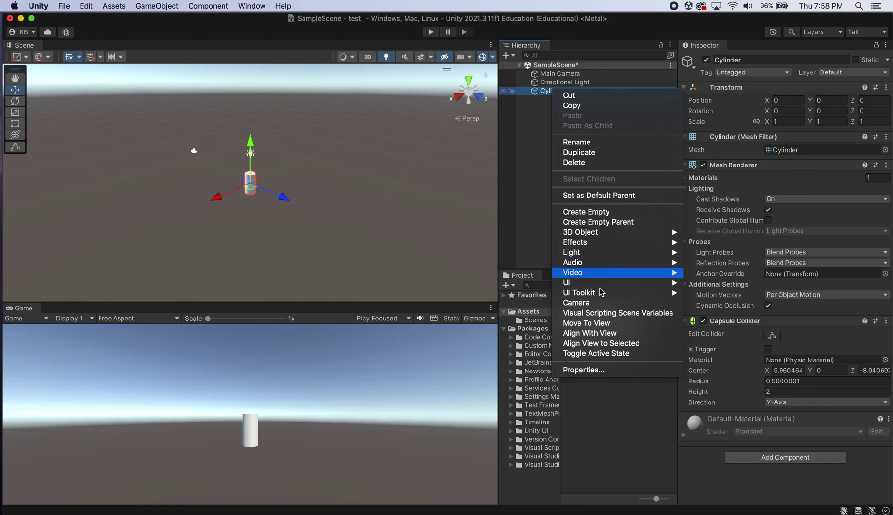
click(596, 162)
Add a 3D capsule to SampleScene and select it.
right_click(572, 108)
mouse_move(647, 245)
click(729, 260)
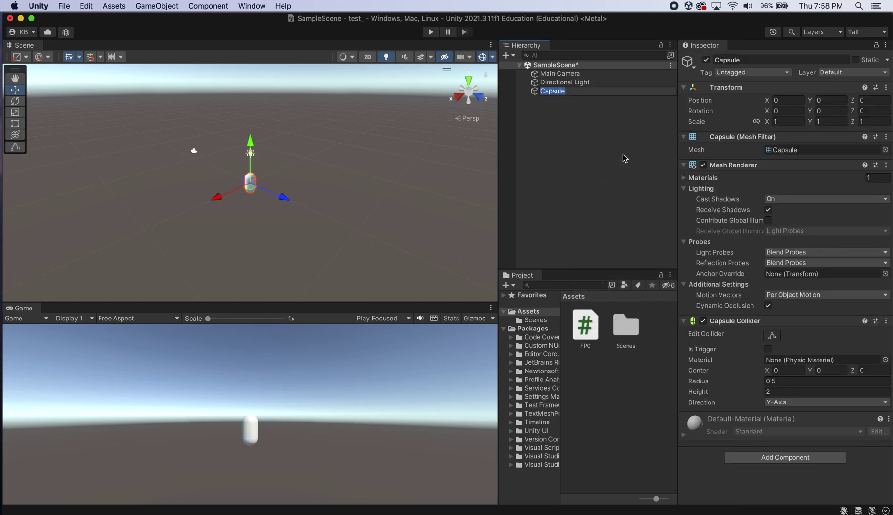
click(591, 131)
click(585, 91)
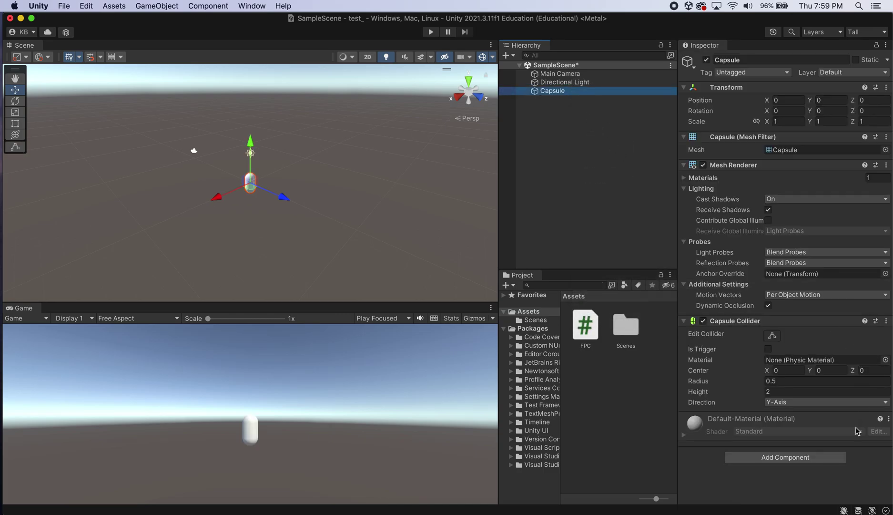
Add a Rigidbody component to the capsule and attach the FPC script to it.
click(815, 454)
text(rig)
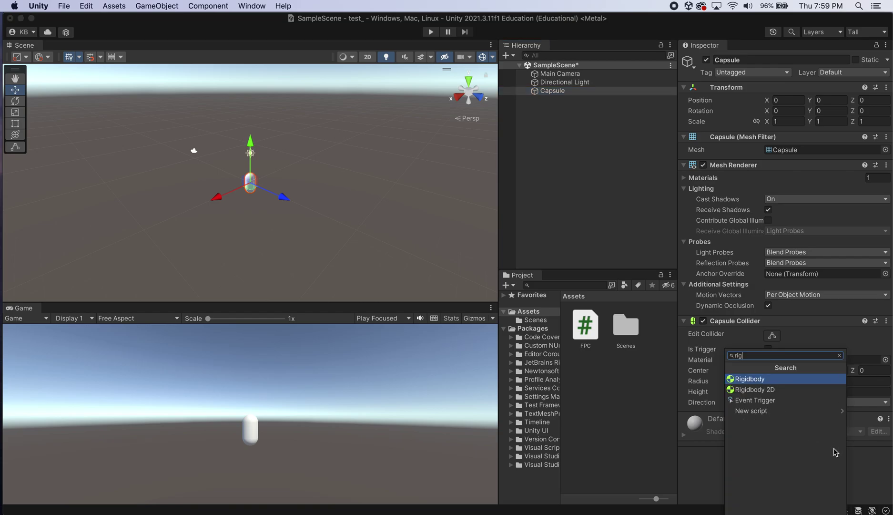
click(772, 379)
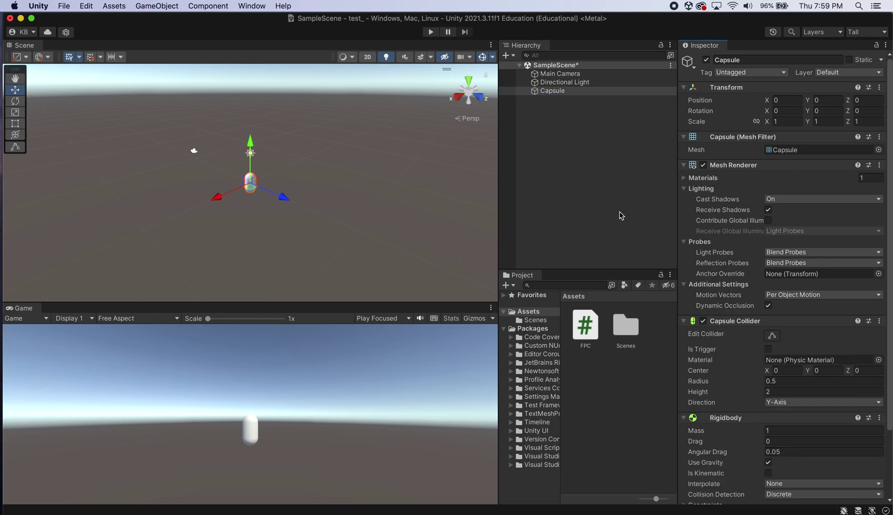
scroll(823, 442, down, 2)
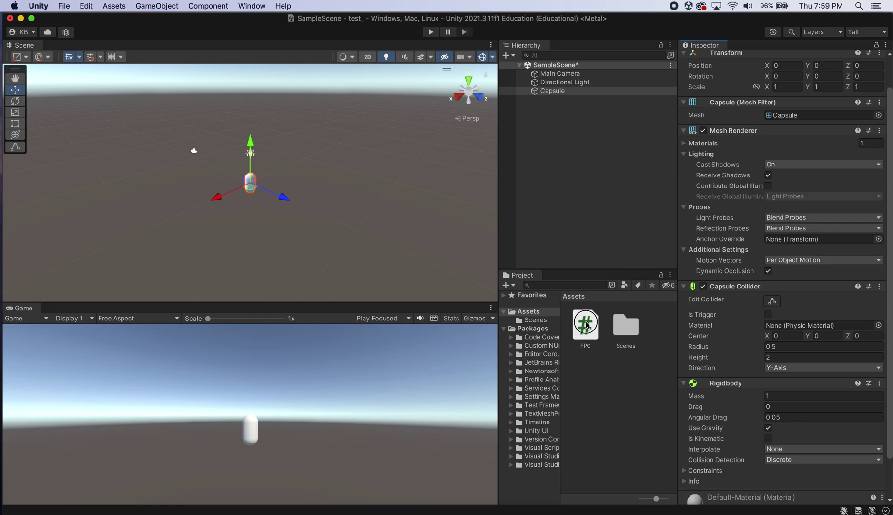
drag(587, 326, 556, 91)
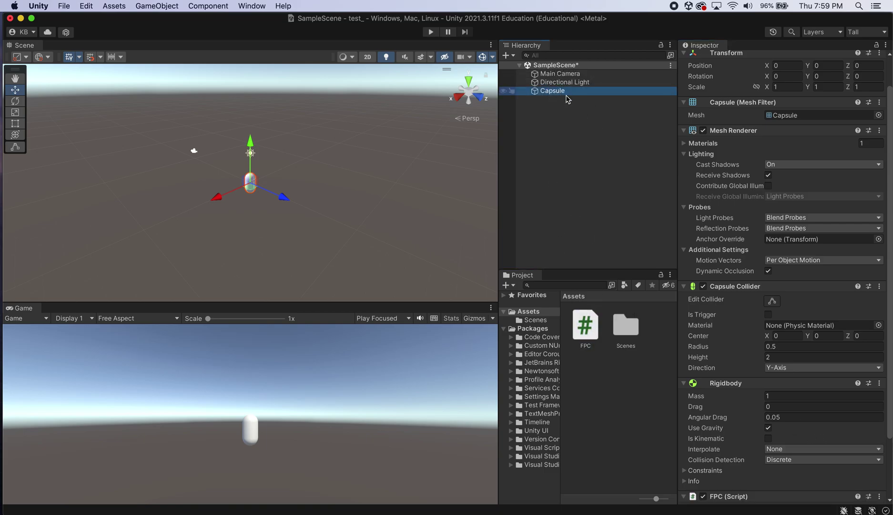
Rename the capsule as Player.
scroll(772, 112, up, 2)
click(715, 58)
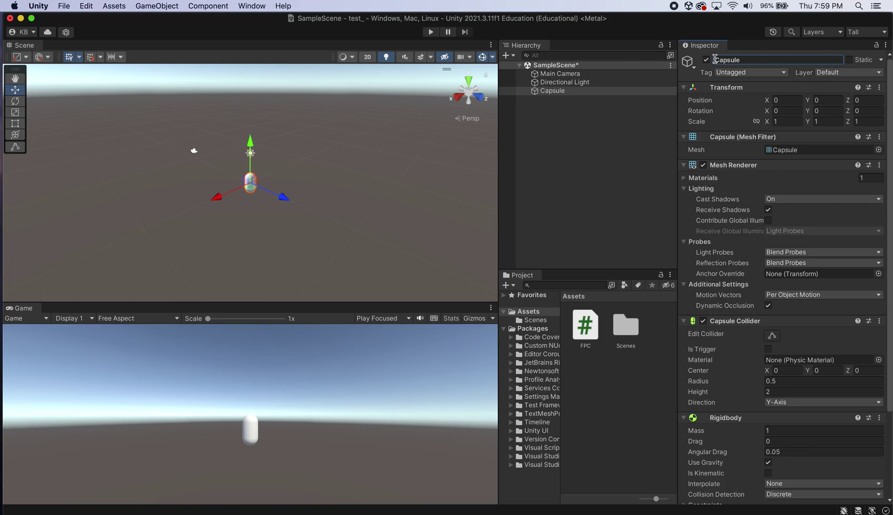
text(Pkayer)
key(super+s)
double_click(724, 60)
text(Player)
key(Return)
click(632, 131)
Open the FPC script in Visual Studio and dismiss the update dialog without installing anything.
click(585, 332)
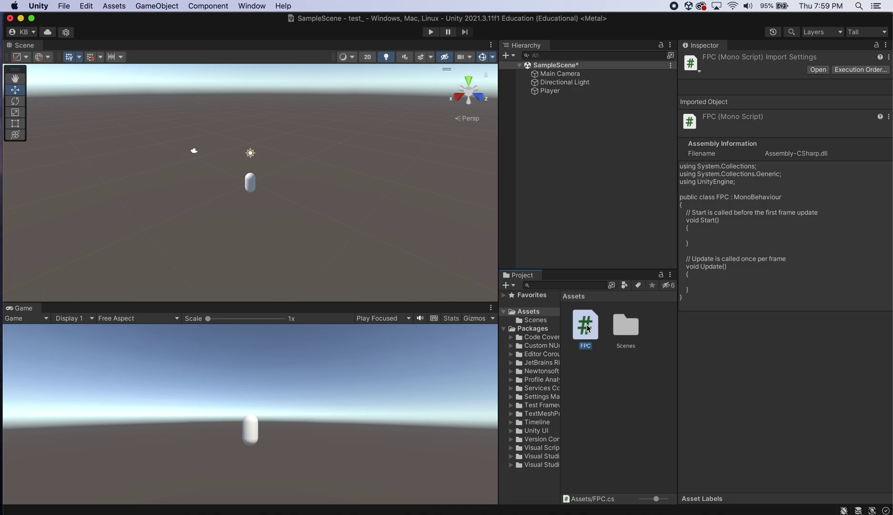
click(646, 402)
click(586, 322)
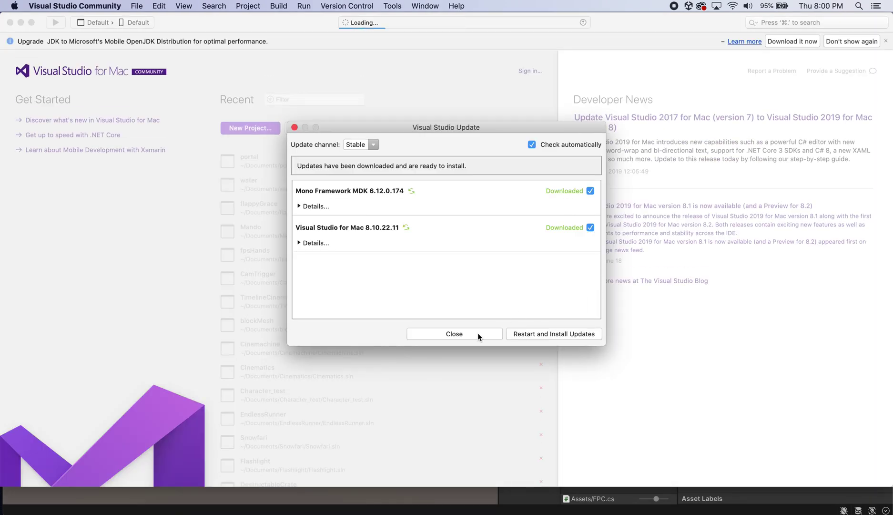
click(479, 333)
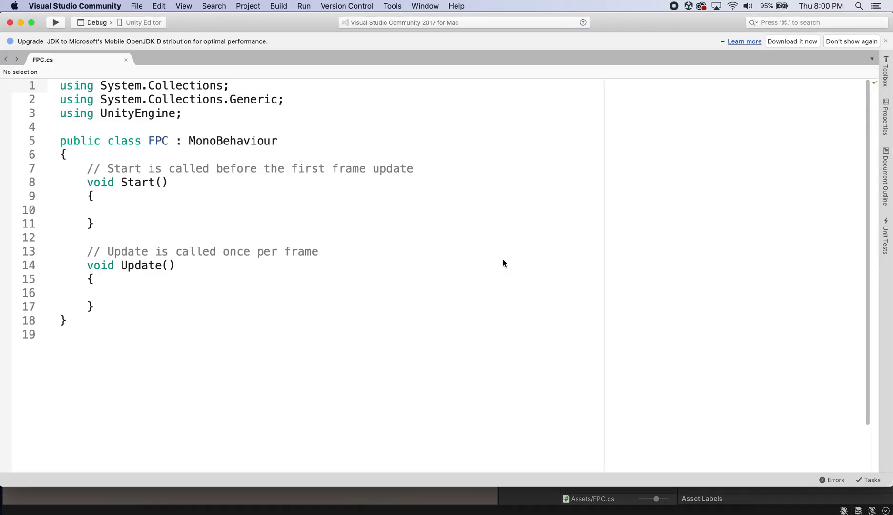
Replace the default Start and Update methods in the FPC class with the copied controller code and save the script.
drag(94, 307, 89, 174)
key(super+v)
scroll(501, 287, down, 5)
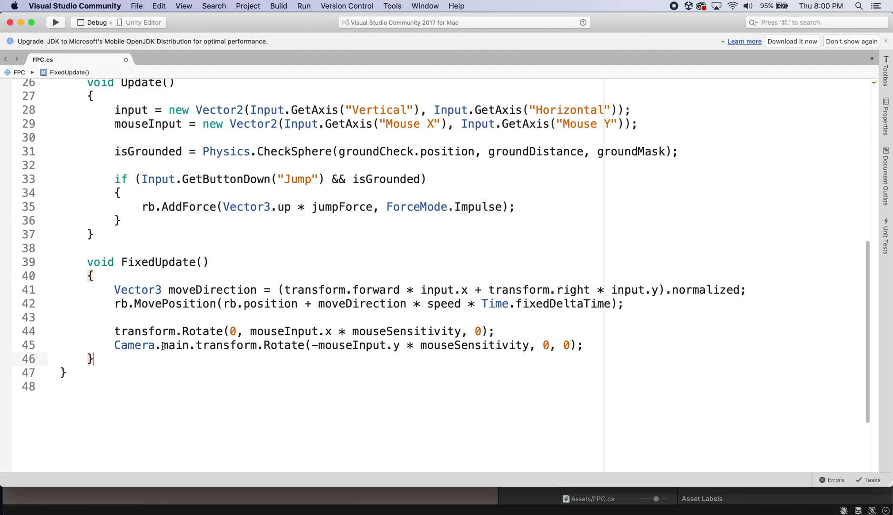
scroll(462, 276, up, 8)
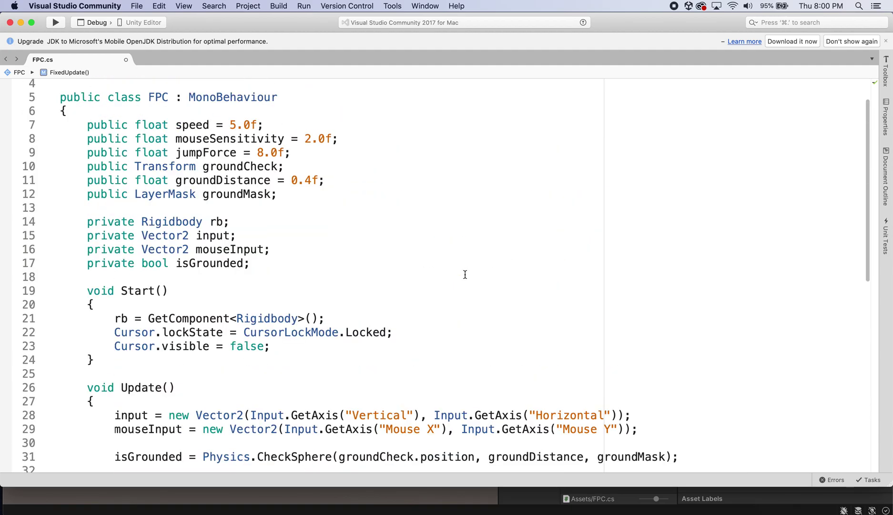
key(super+s)
Review the pasted FPC code, focusing on the movement and mouse input lines in the Update method.
scroll(509, 310, down, 3)
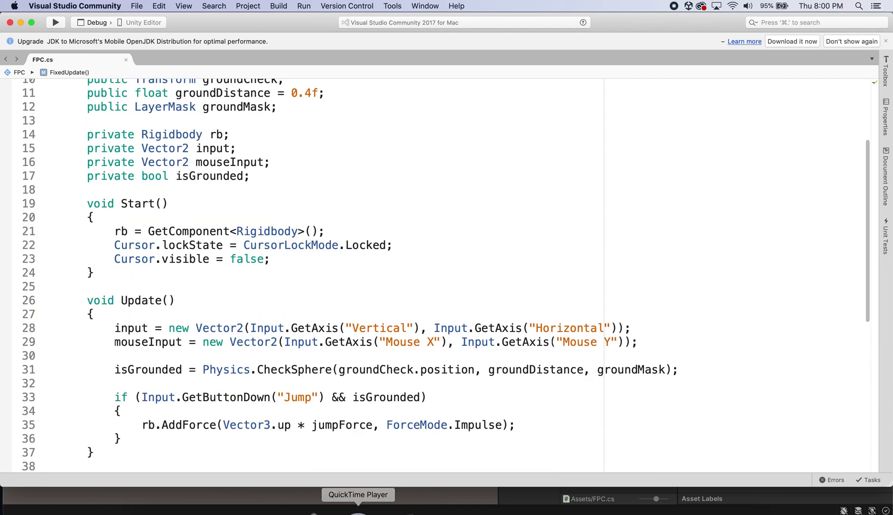
scroll(129, 186, up, 2)
scroll(319, 343, down, 5)
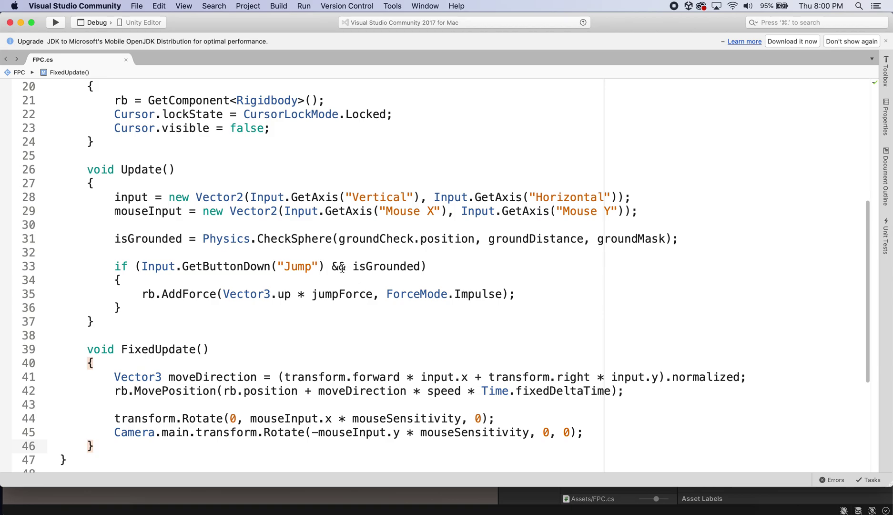
drag(440, 209, 398, 207)
drag(619, 211, 564, 195)
click(556, 274)
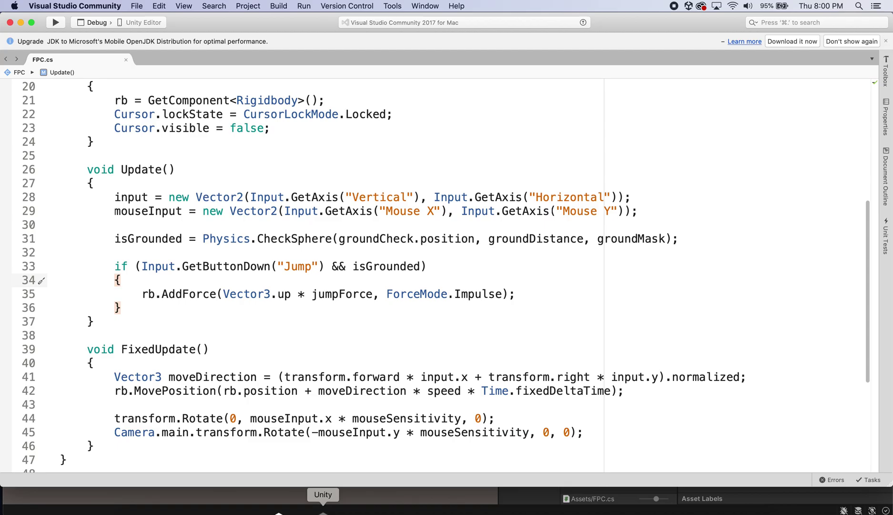
Switch back to Unity, add a plane to the scene as ground and scale it up uniformly.
click(316, 496)
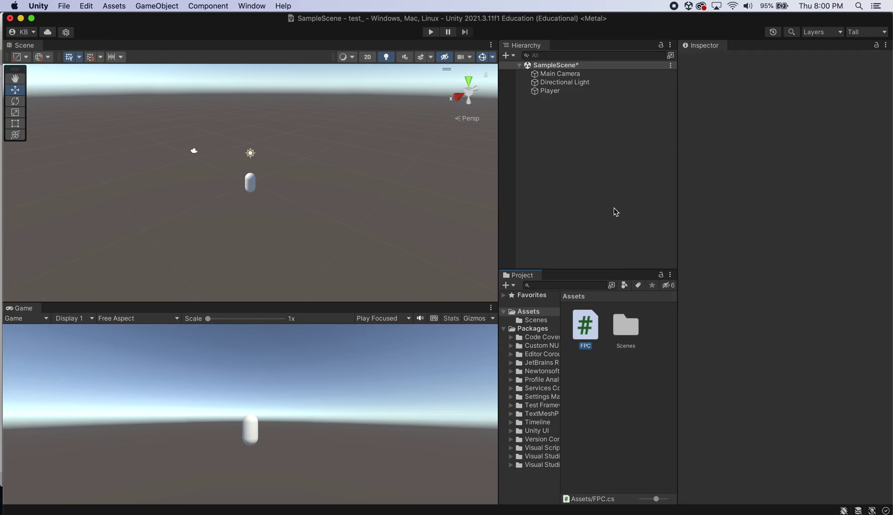
click(623, 405)
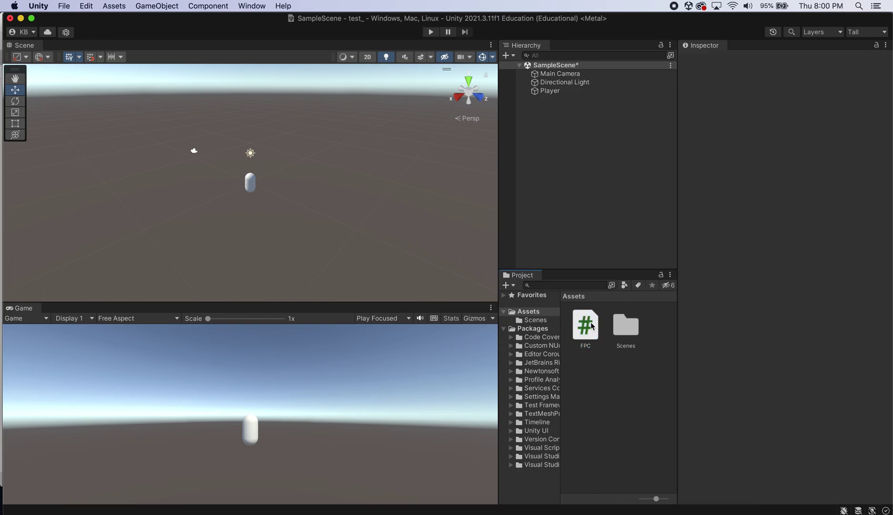
click(572, 92)
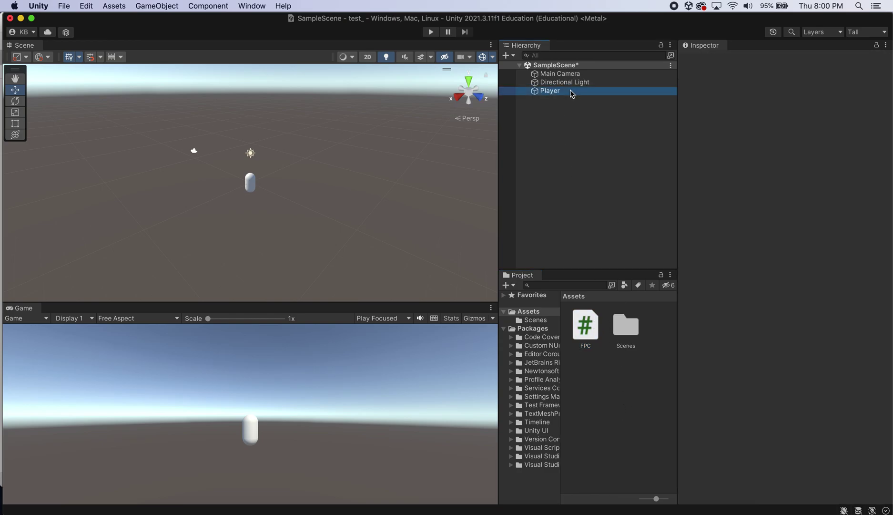
right_click(554, 121)
right_click(546, 115)
mouse_move(649, 283)
mouse_move(651, 249)
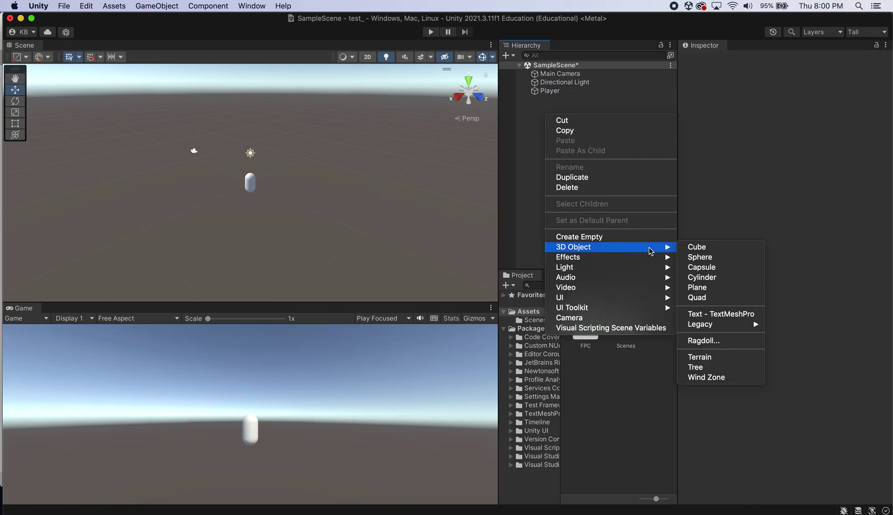
click(709, 287)
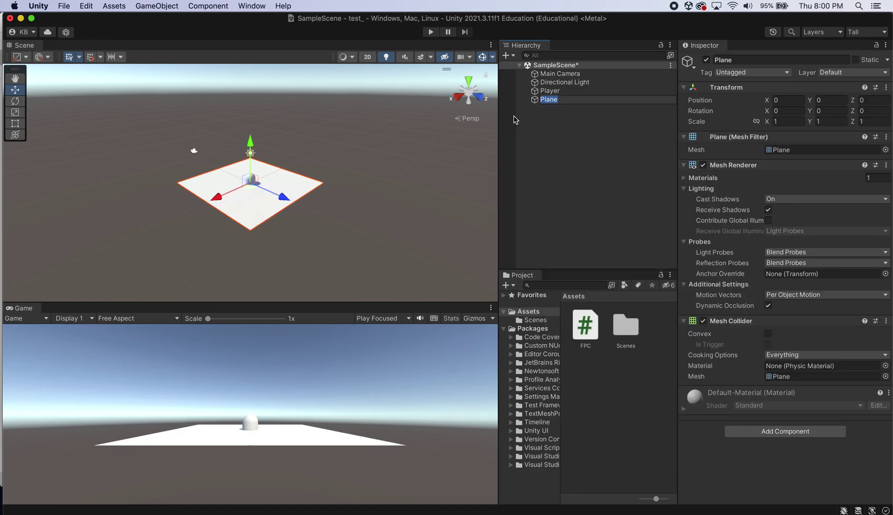
click(15, 112)
drag(251, 186, 285, 177)
Raise the Player above the plane to about Y 1.52 and enlarge the Game view.
click(558, 90)
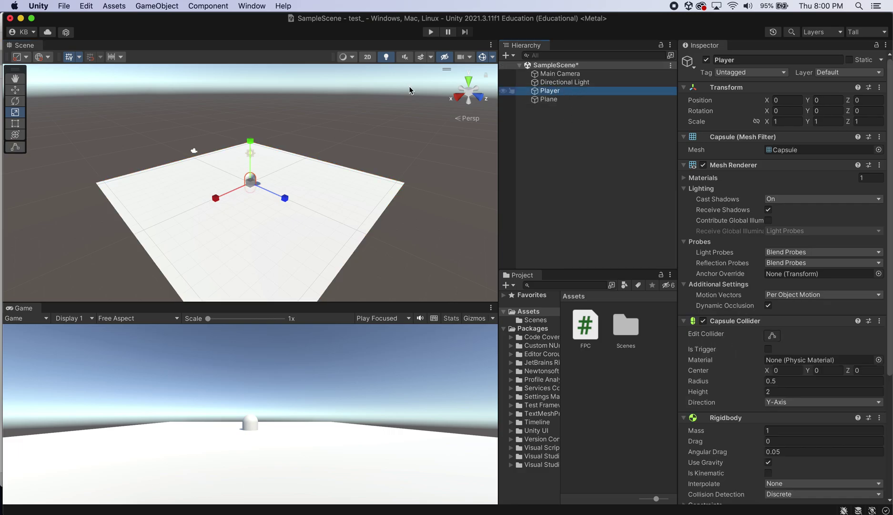
click(15, 90)
drag(251, 142, 251, 130)
drag(271, 300, 273, 281)
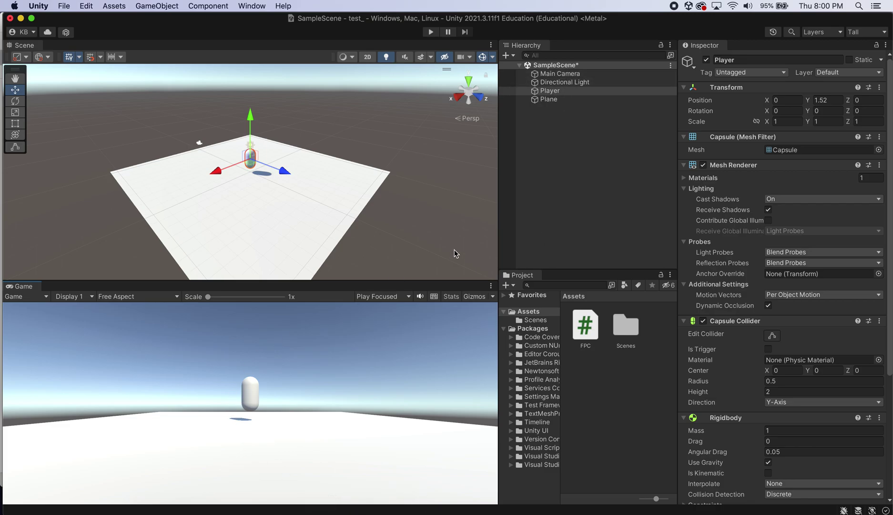
Play-test the Player's movement, read the error in the console, and stop play mode.
click(431, 31)
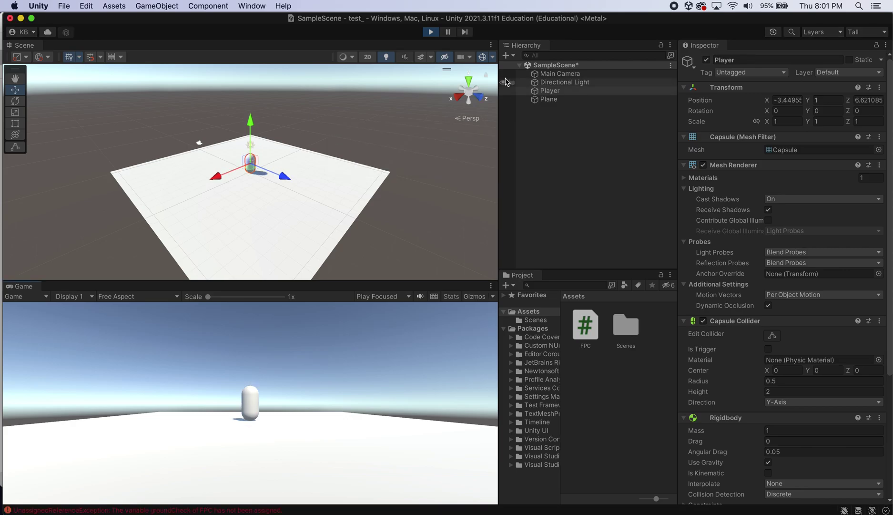
key(s)
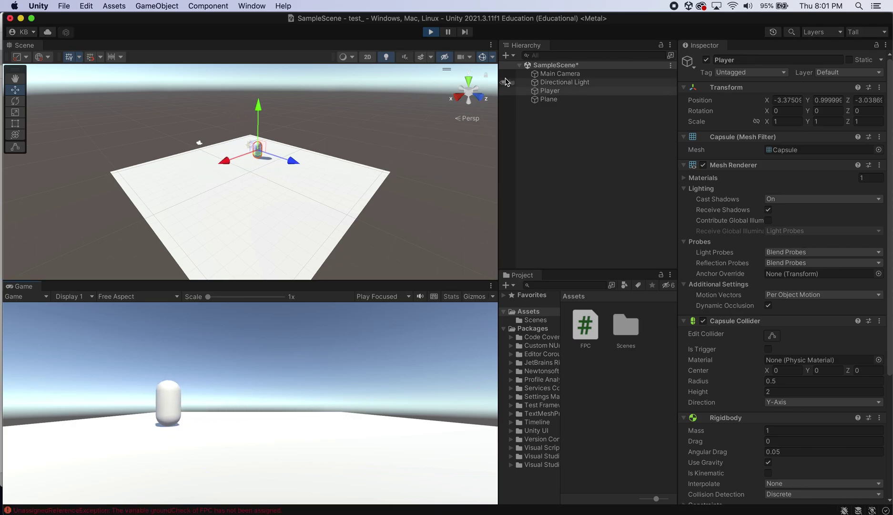
key(w)
key(d)
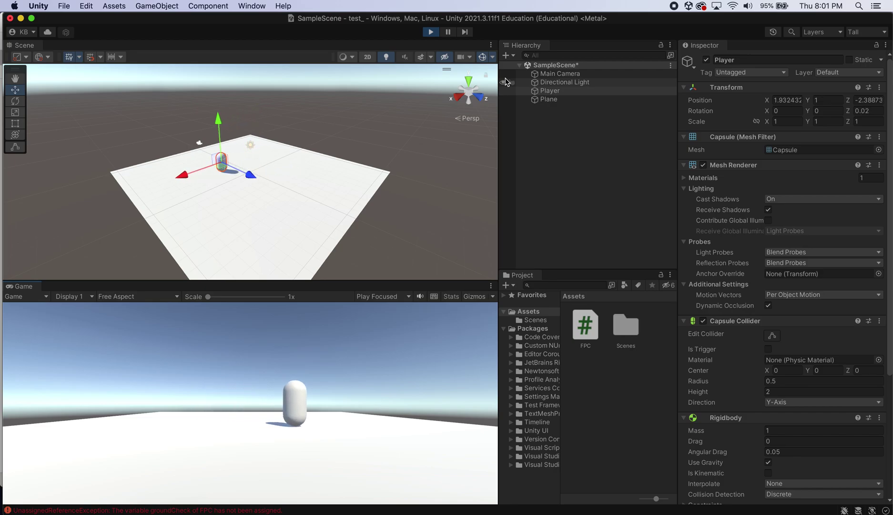
click(96, 509)
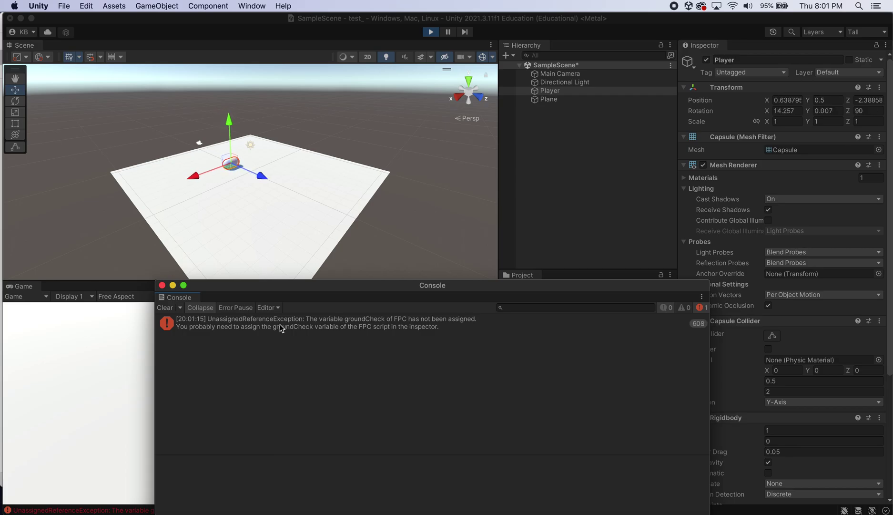
click(162, 285)
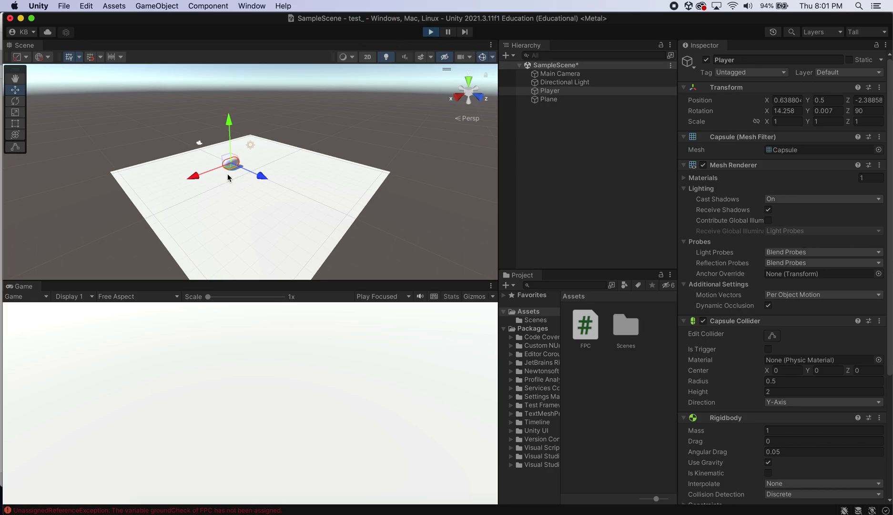
click(431, 31)
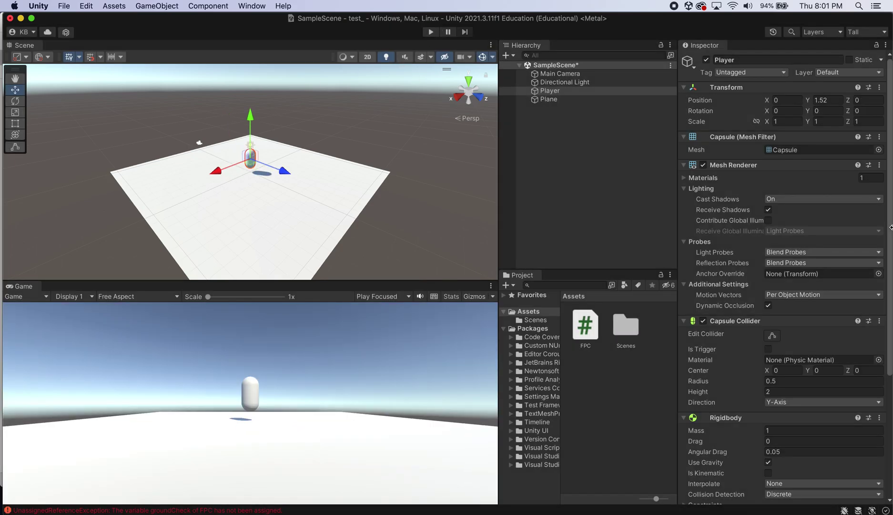
Assign the Plane as the Ground Check of the Player's FPC script and view the Ground Mask options and Rigidbody info.
scroll(847, 286, down, 5)
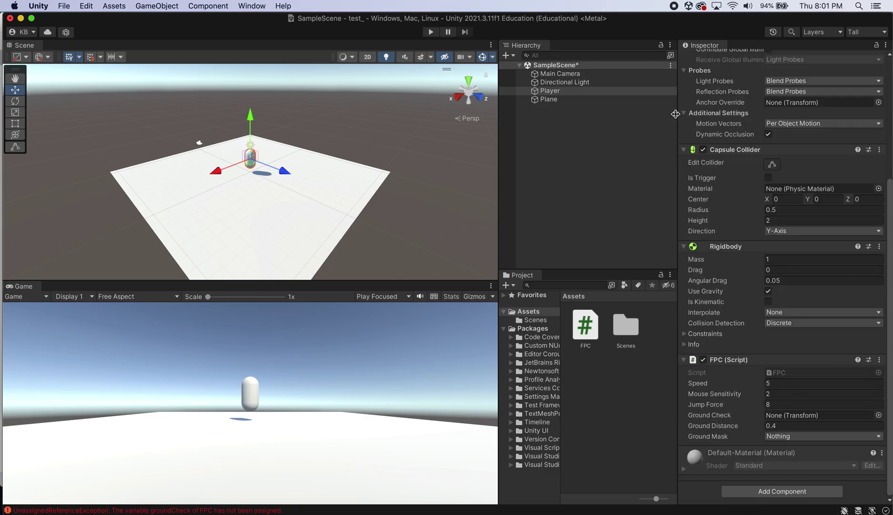
drag(536, 103, 808, 415)
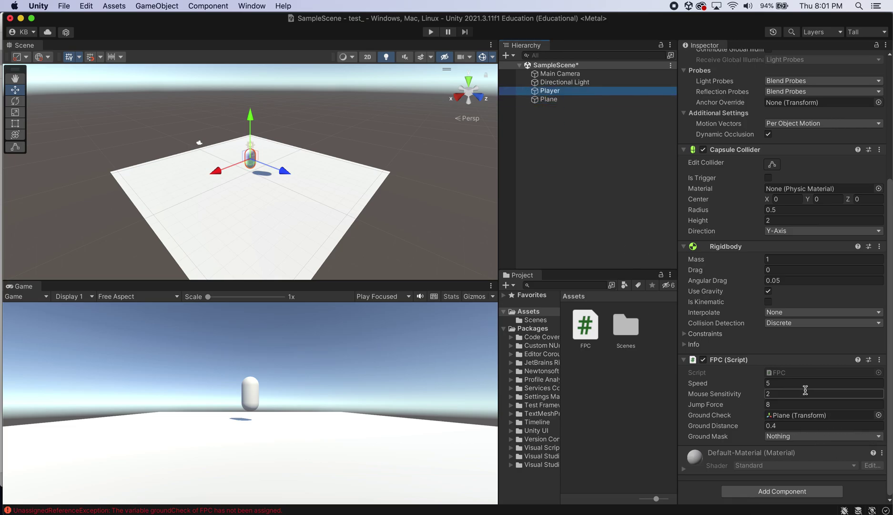
click(805, 437)
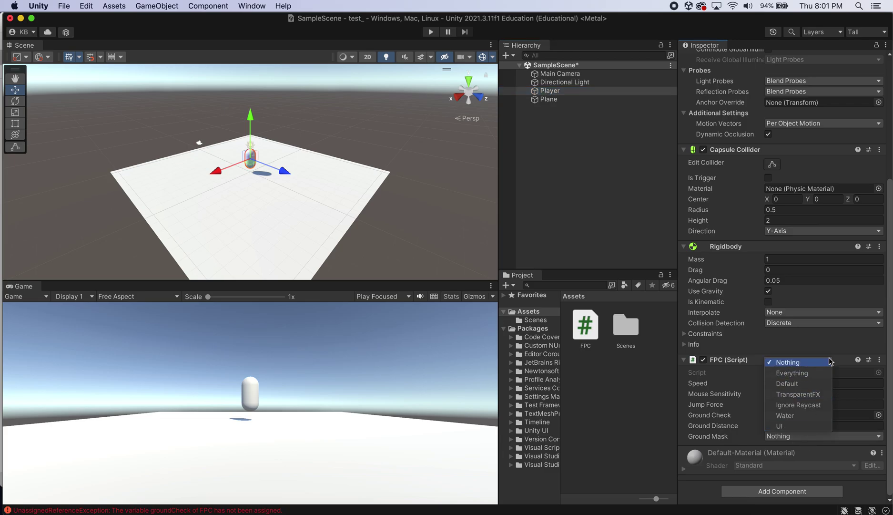
click(810, 342)
scroll(826, 437, down, 4)
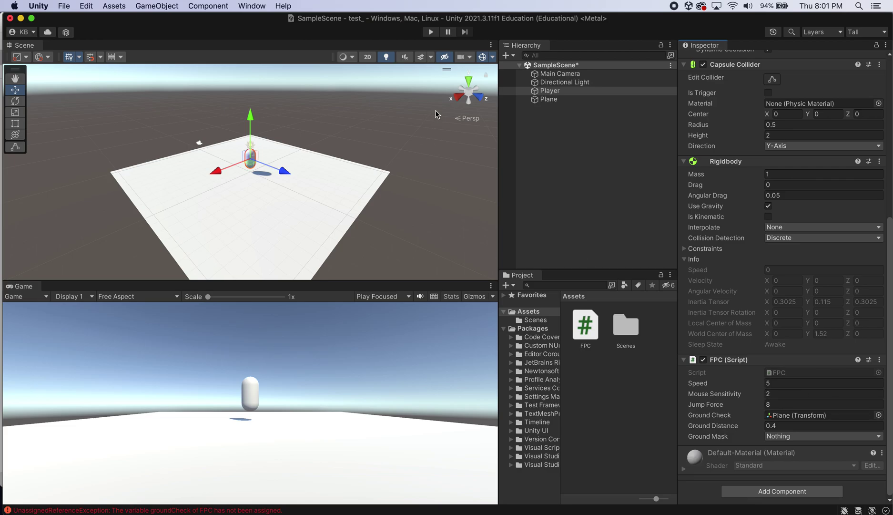
Play-test the Player's movement in all directions in the Game view, and stop play mode.
click(430, 32)
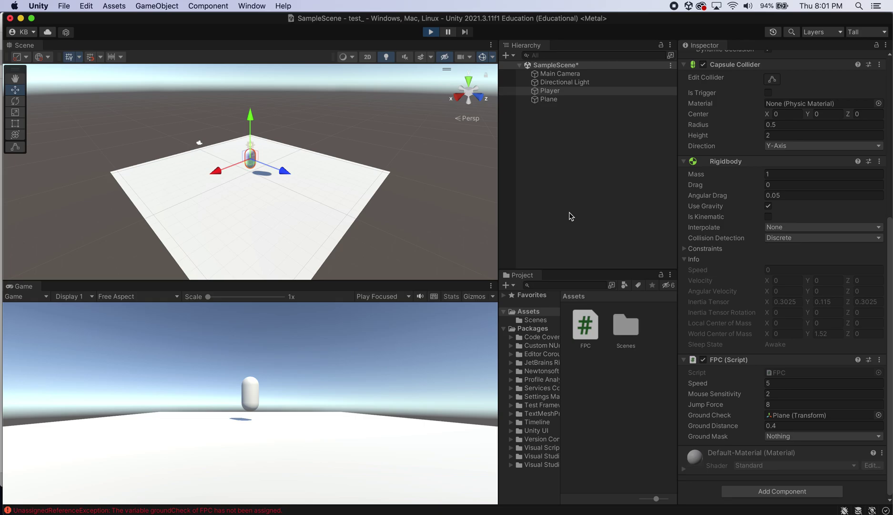
click(101, 510)
click(165, 308)
click(162, 285)
key(w)
key(s)
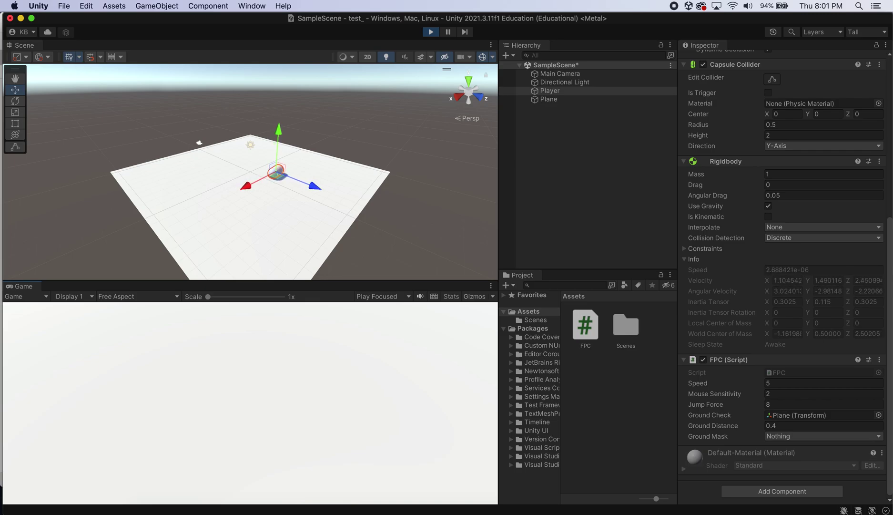
key(s)
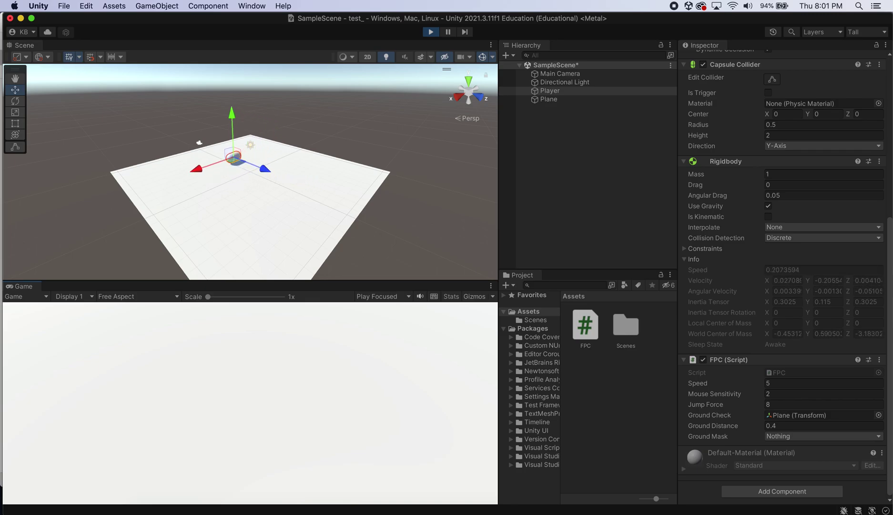
key(d)
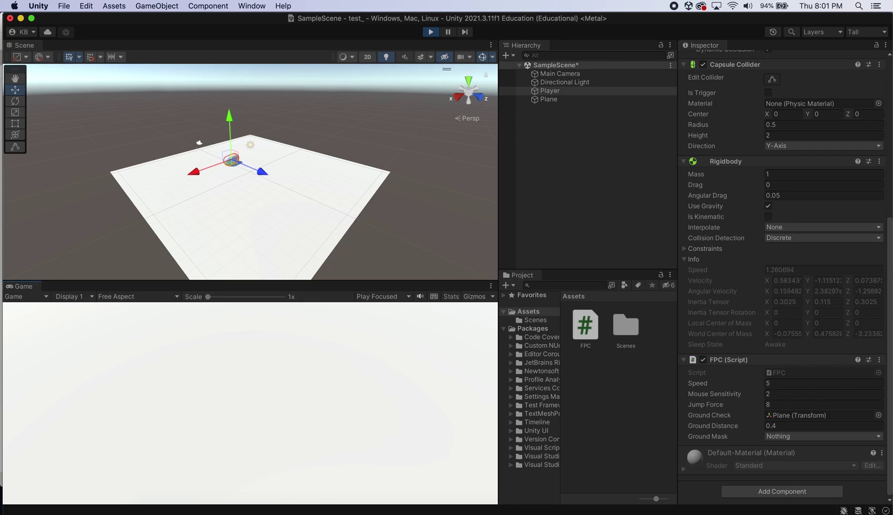
key(a)
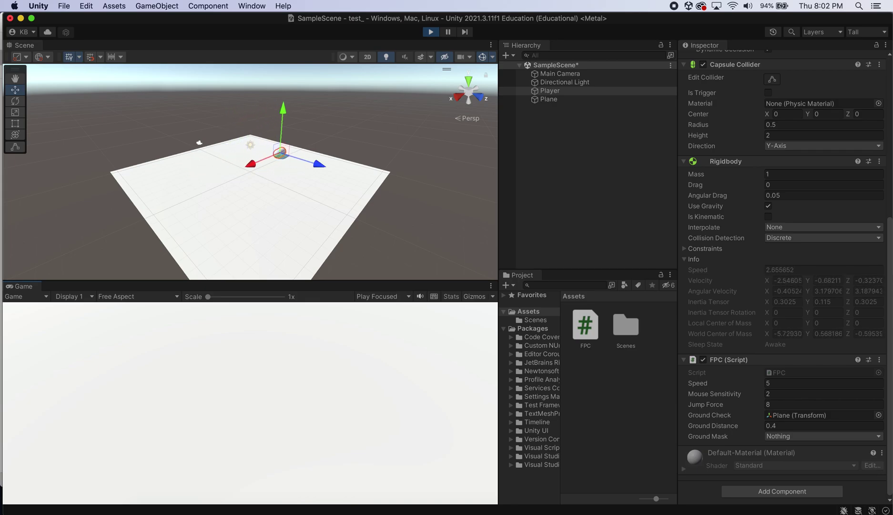
key(s)
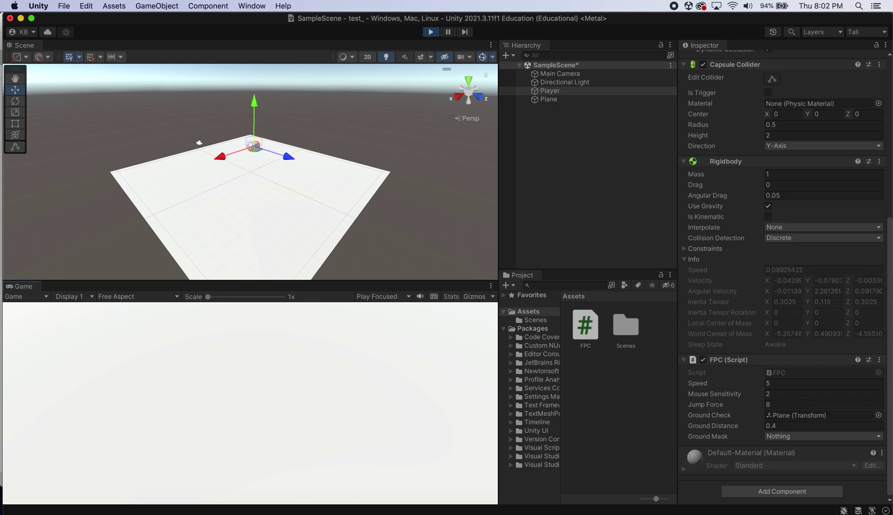
key(w)
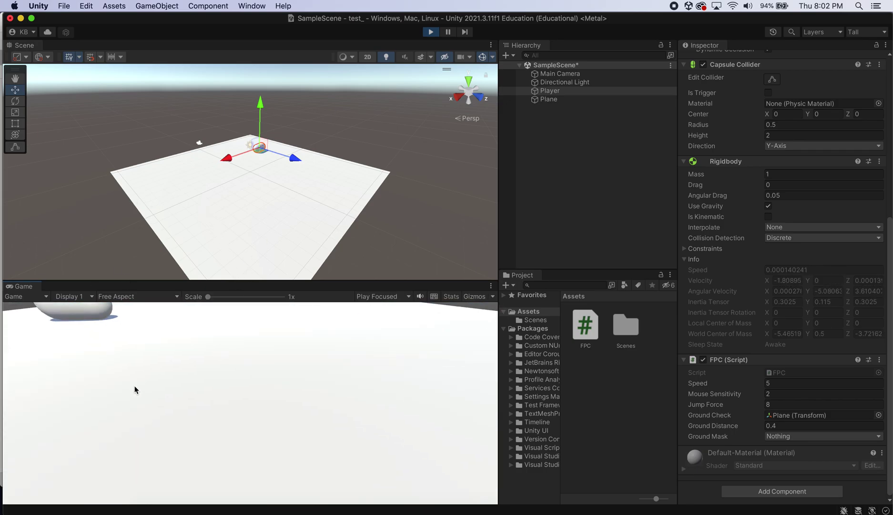
click(431, 32)
Make the Main Camera a child of Player and set its Y and Z position to 0.
mouse_move(548, 75)
mouse_down()
mouse_move(539, 77)
mouse_move(548, 91)
mouse_up()
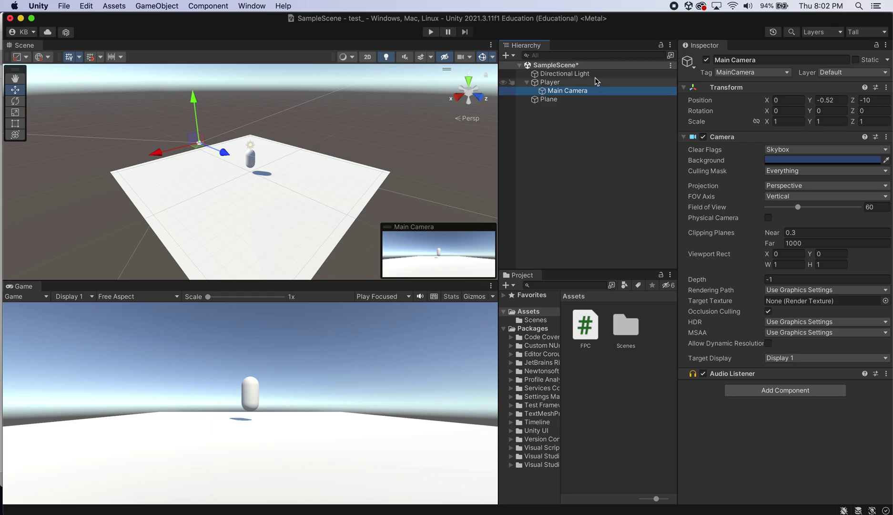
click(826, 99)
text(0)
click(889, 100)
text(0)
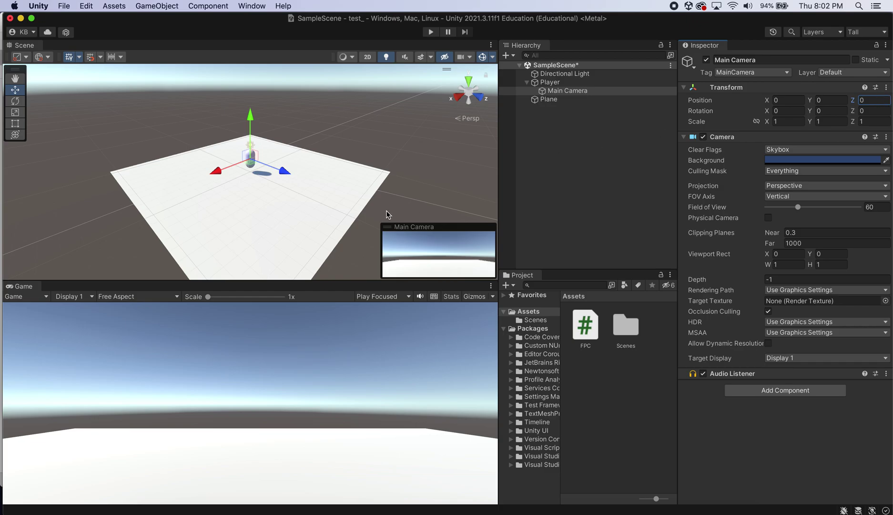
Raise the Main Camera inside the capsule to about Y 0.587, and play-test the first-person view.
click(596, 91)
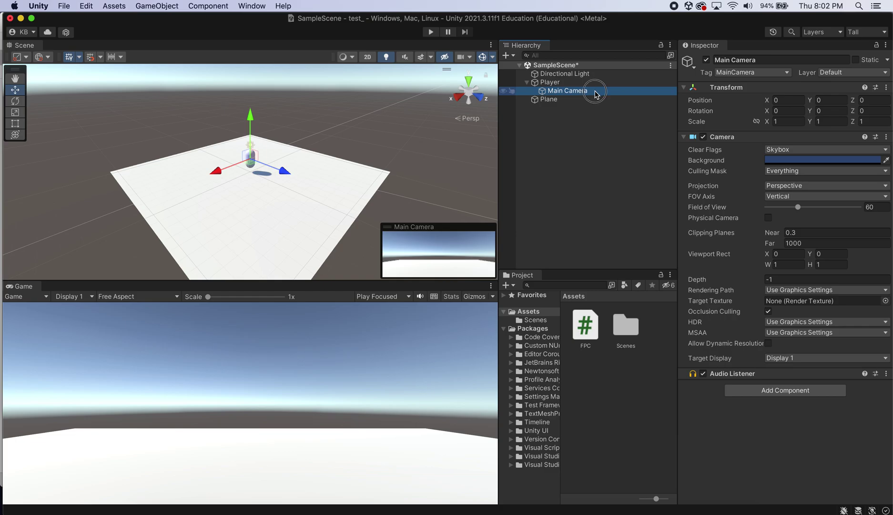
double_click(594, 91)
double_click(550, 82)
scroll(283, 163, down, 3)
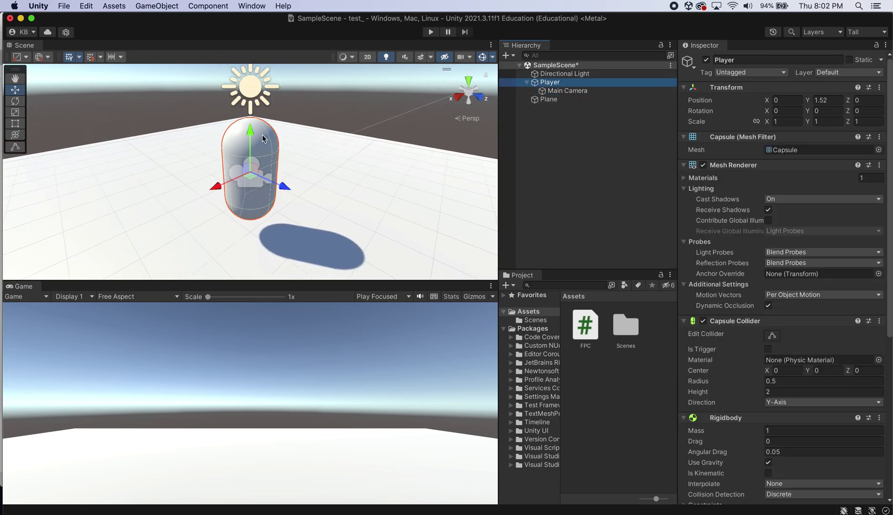
drag(250, 129, 249, 109)
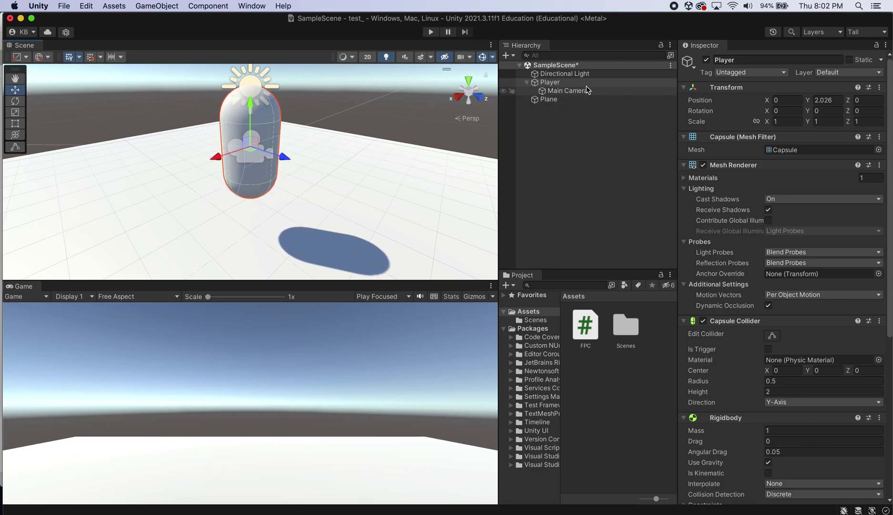
key(super+z)
click(578, 91)
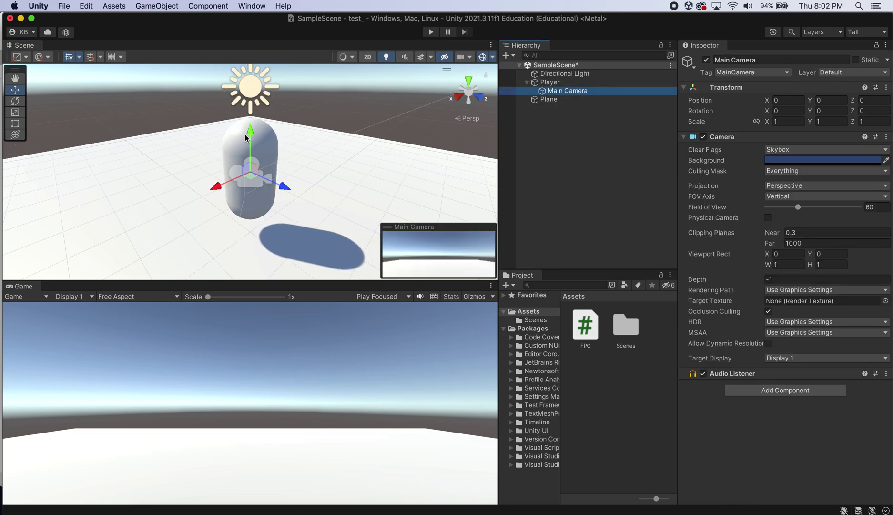
drag(253, 134, 252, 101)
key(super+p)
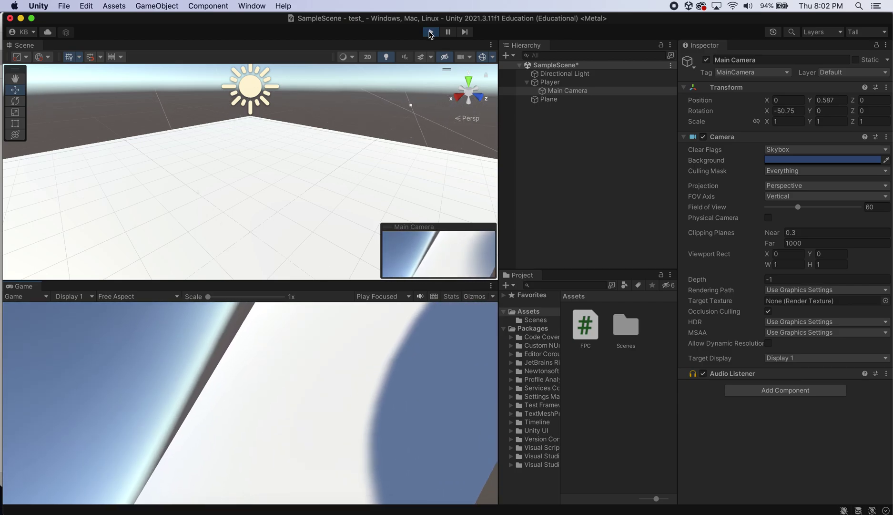
click(431, 33)
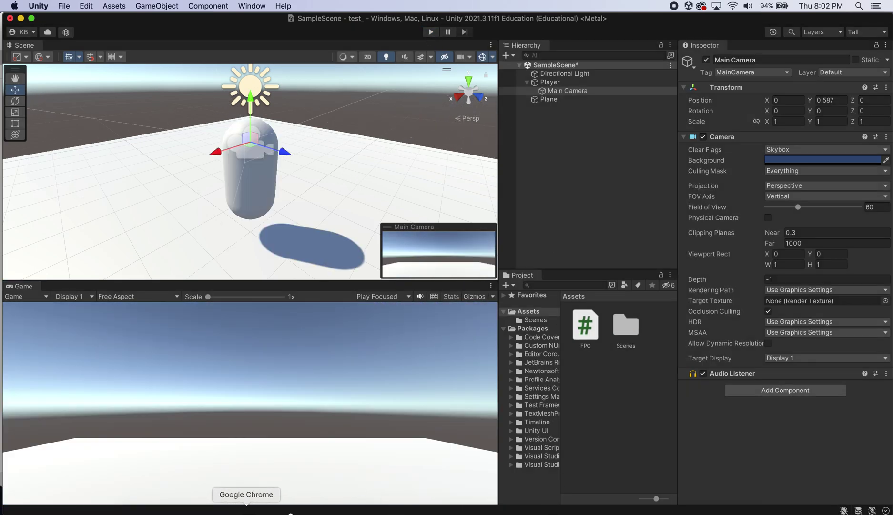
Switch to Unity Muse in Chrome and read the instructions about the empty child GameObject and the groundCheck variable.
click(253, 511)
click(387, 296)
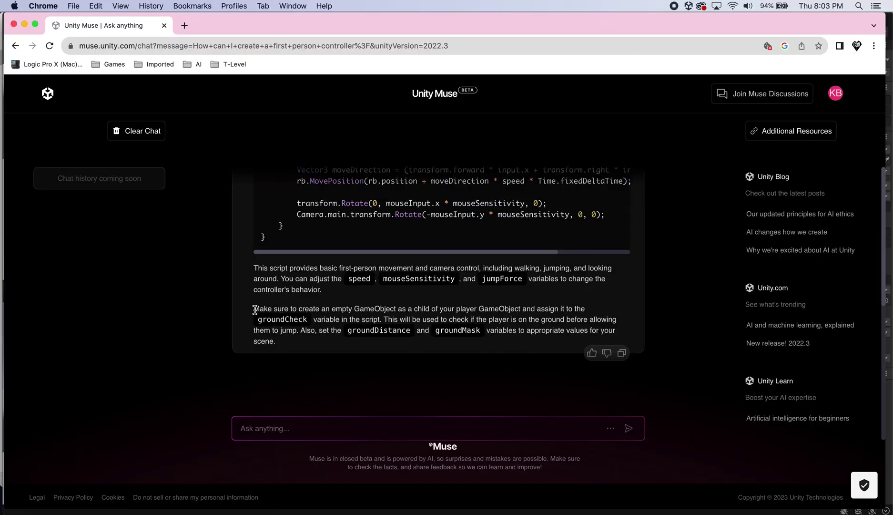
drag(255, 309, 374, 310)
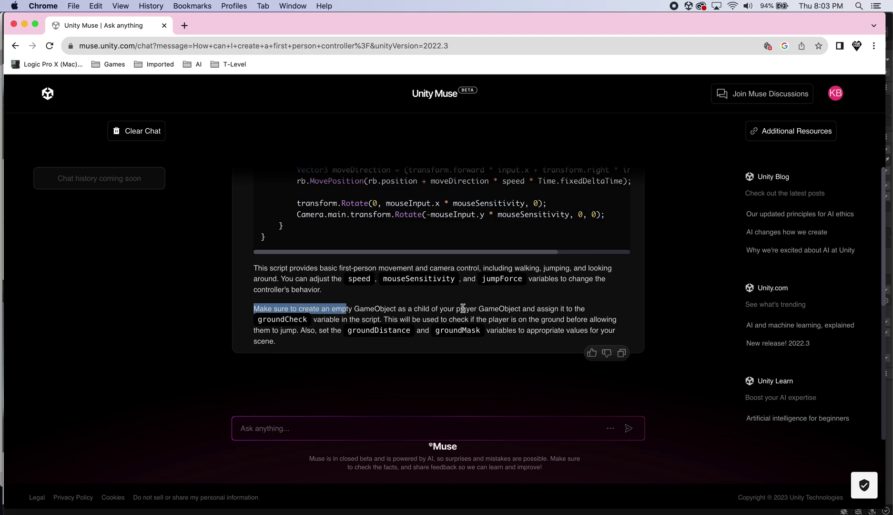
drag(479, 309, 553, 310)
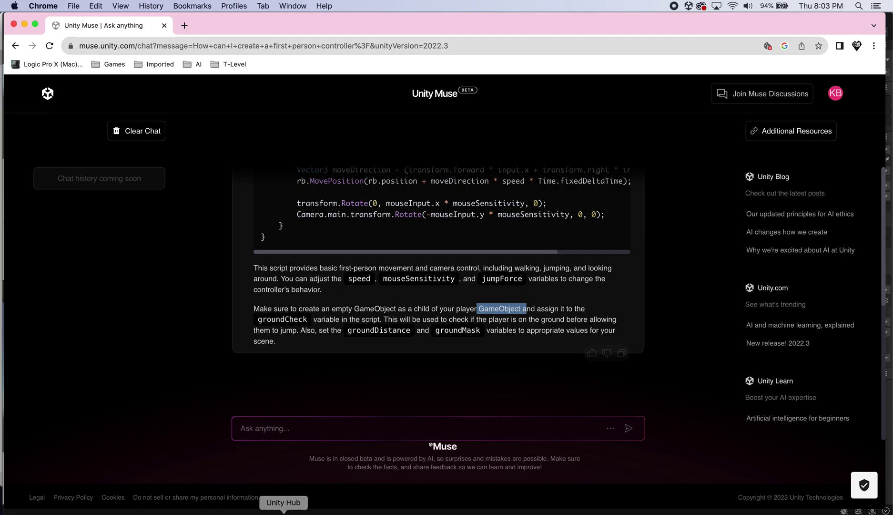
click(603, 307)
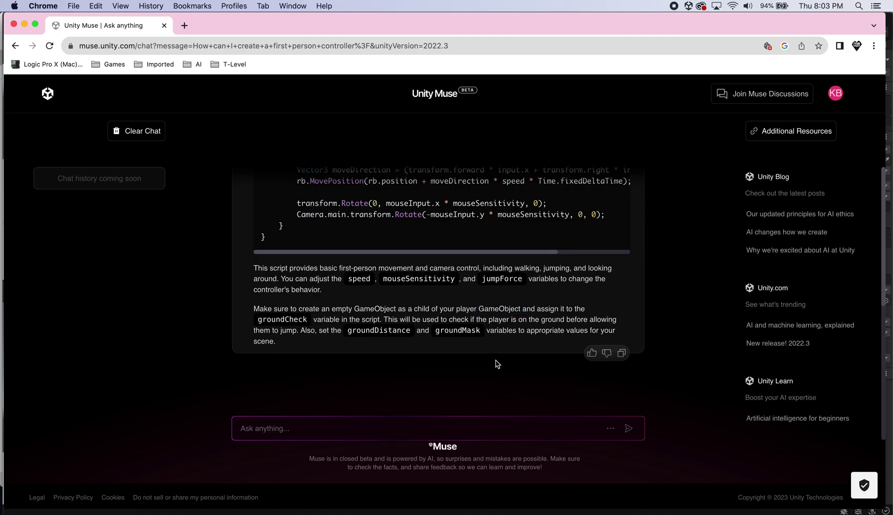
Switch back to Unity and create an empty GameObject named Controller in the scene.
click(319, 511)
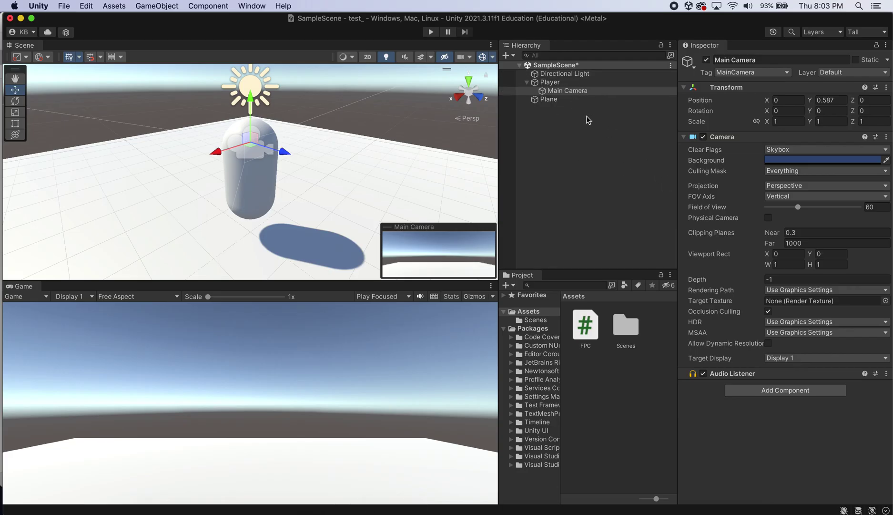
click(588, 120)
click(567, 135)
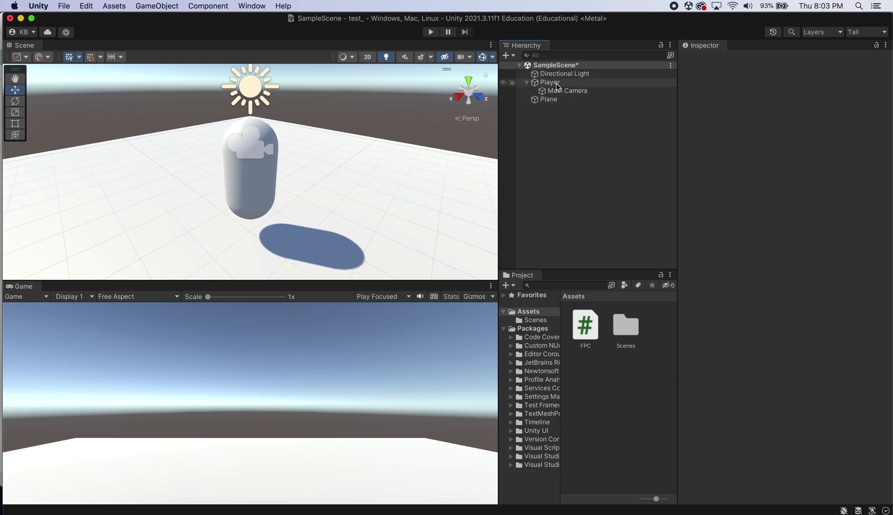
click(553, 82)
click(561, 129)
right_click(561, 126)
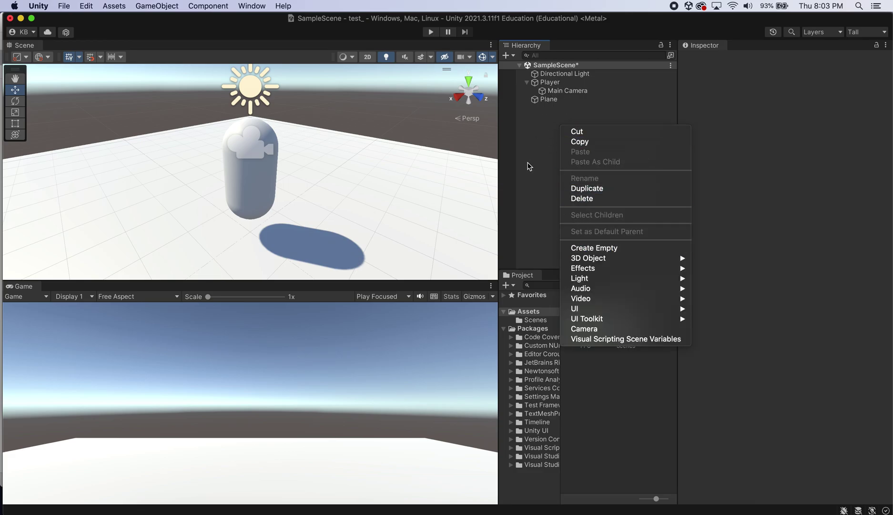
click(544, 139)
right_click(544, 142)
click(596, 265)
text(C)
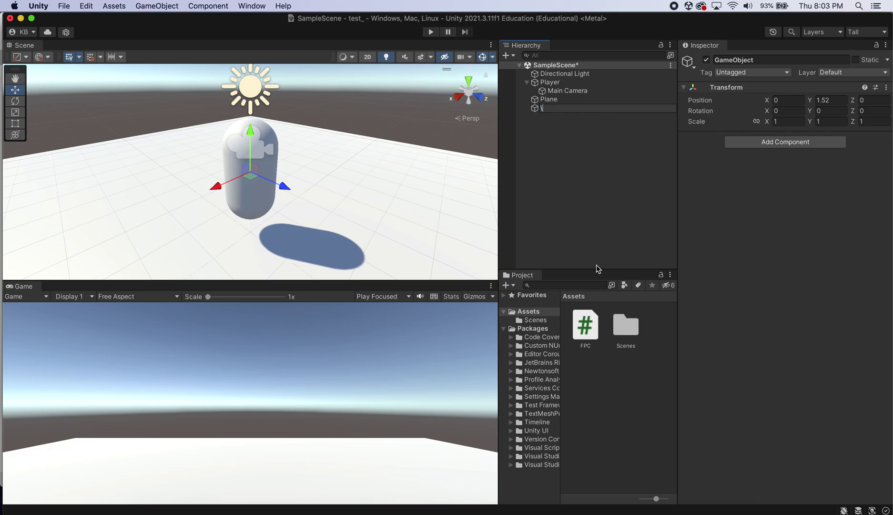
text(Controller)
key(Return)
Recheck the Muse instructions in Chrome, then in Unity rename the Controller object groundCheck and make it a child of Player.
click(288, 512)
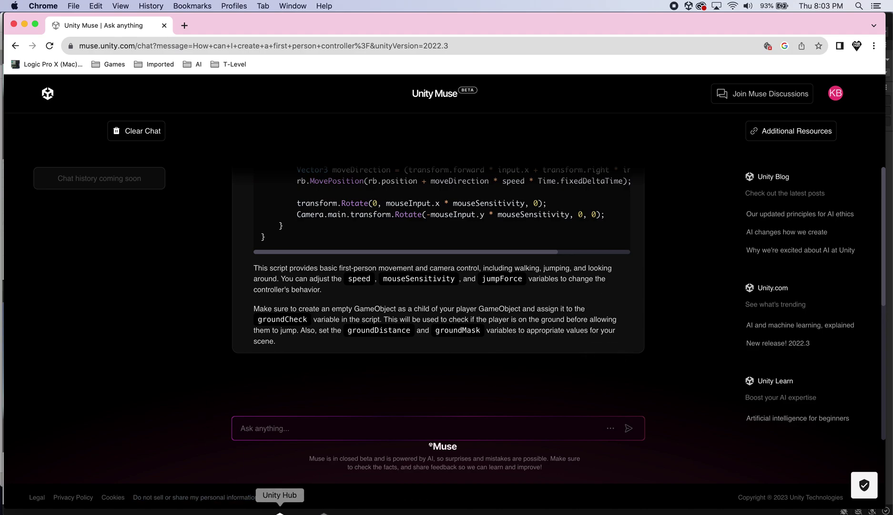
click(323, 512)
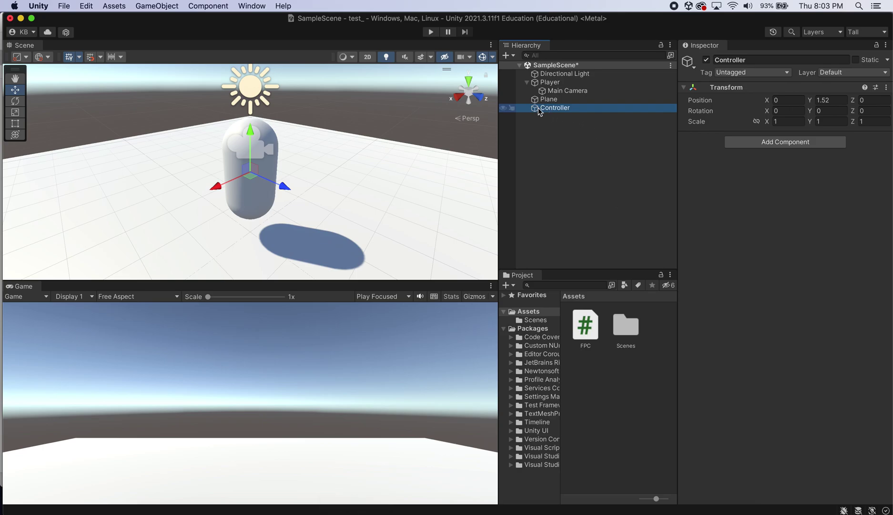
click(757, 61)
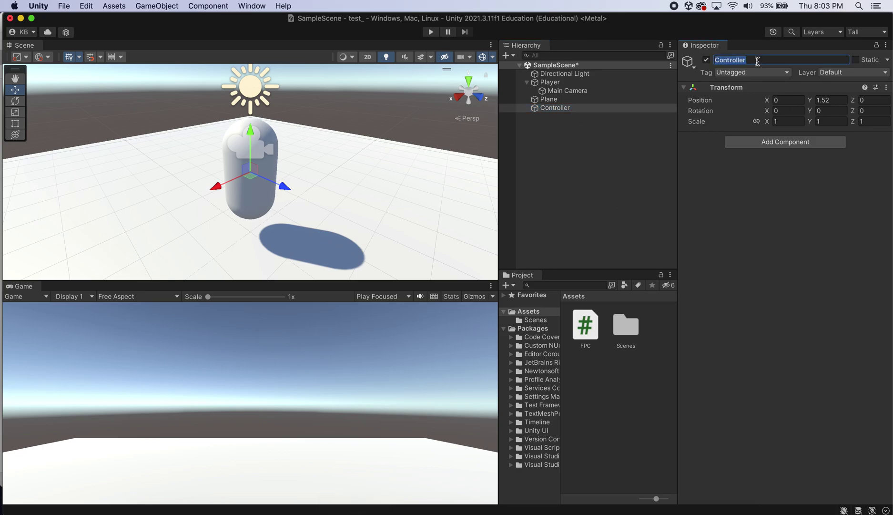
text(groundCheck)
key(Return)
drag(537, 109, 560, 95)
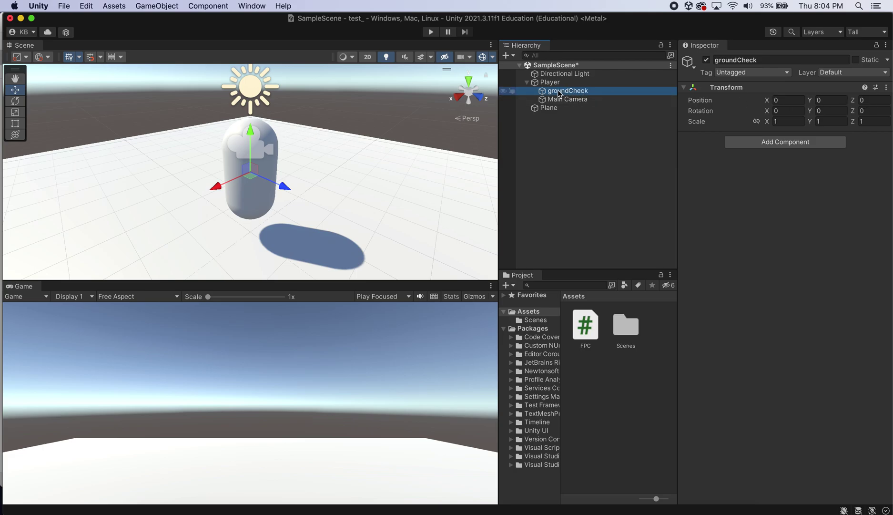
Assign the groundCheck object as the Ground Check of the Player's FPC script.
double_click(560, 94)
click(638, 82)
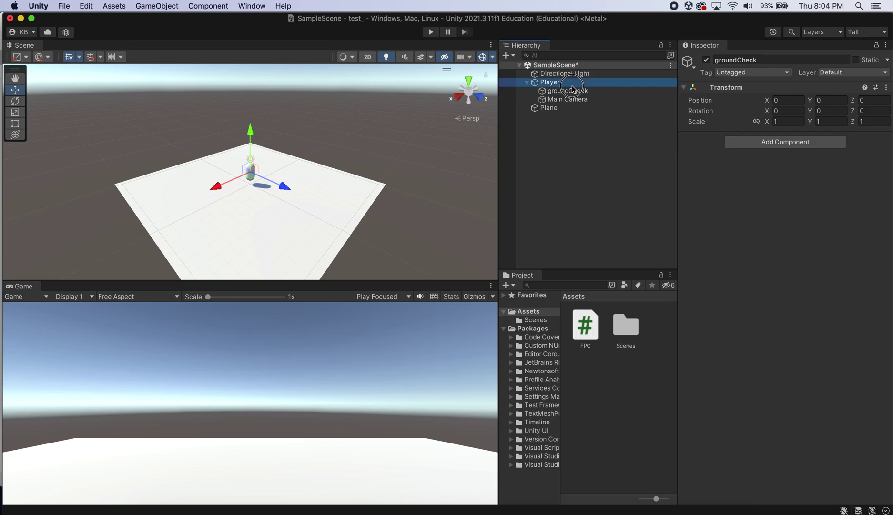
scroll(780, 387, down, 5)
scroll(780, 387, down, 5)
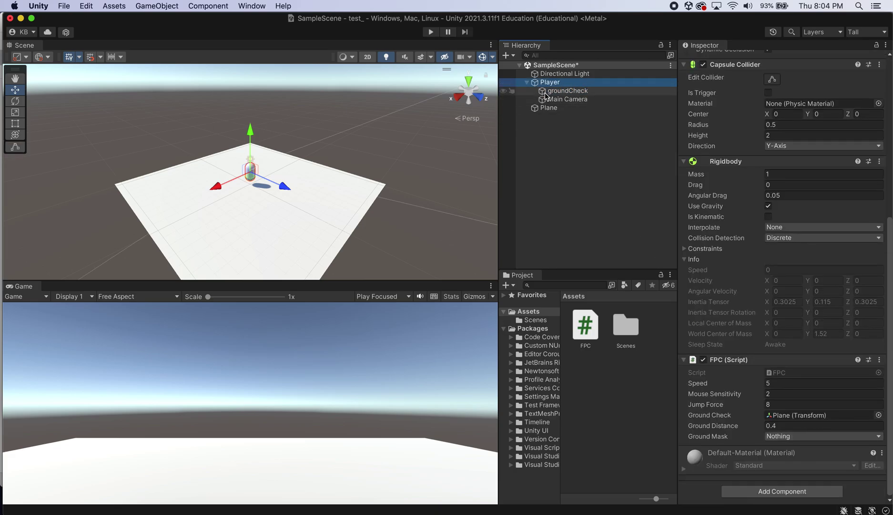
drag(546, 95, 788, 415)
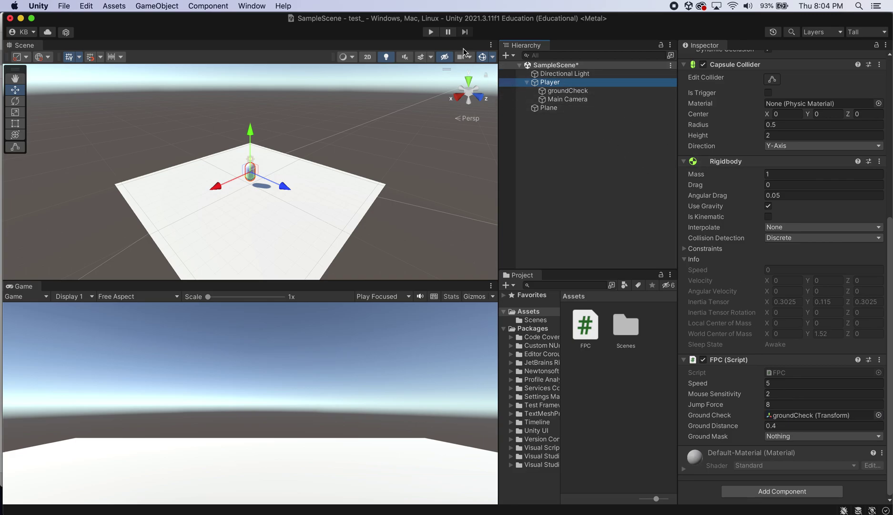
Play-test the scene by moving the Player forward and looking around, and stop the test.
click(431, 32)
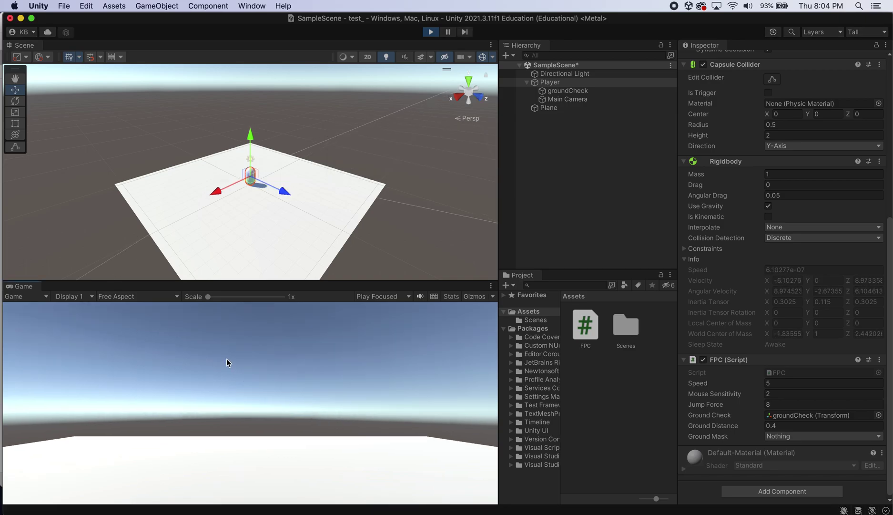
key(w)
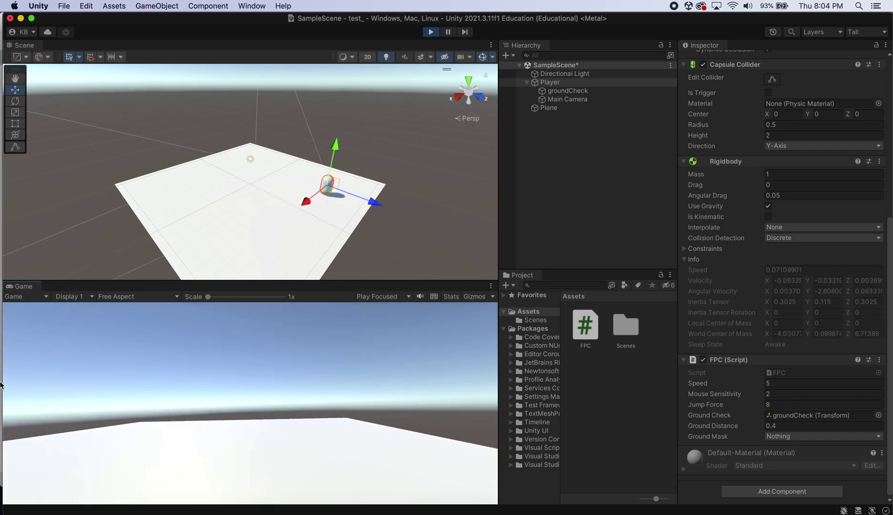
key(w)
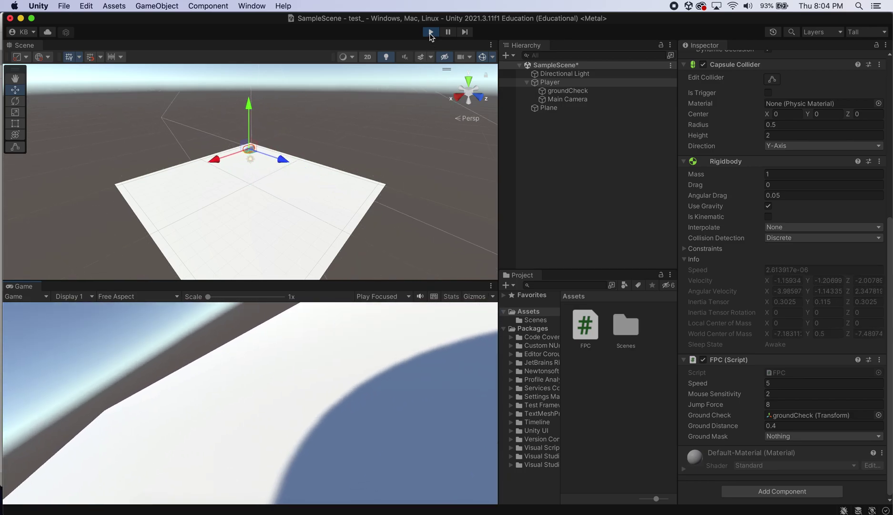
key(super+p)
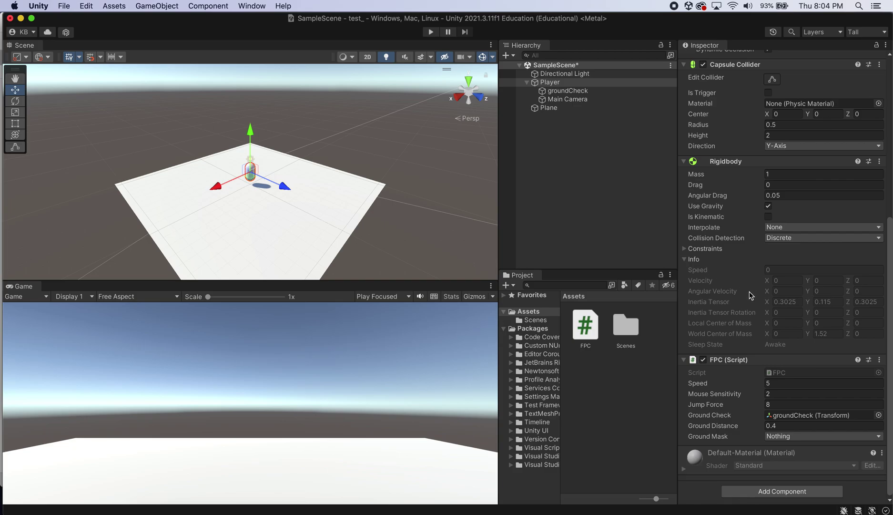
Turn off Use Gravity on the Player's Rigidbody.
scroll(762, 292, up, 2)
scroll(762, 292, down, 2)
click(769, 206)
Run the scene without gravity, test moving the Player forward and backward, and stop playing.
click(431, 32)
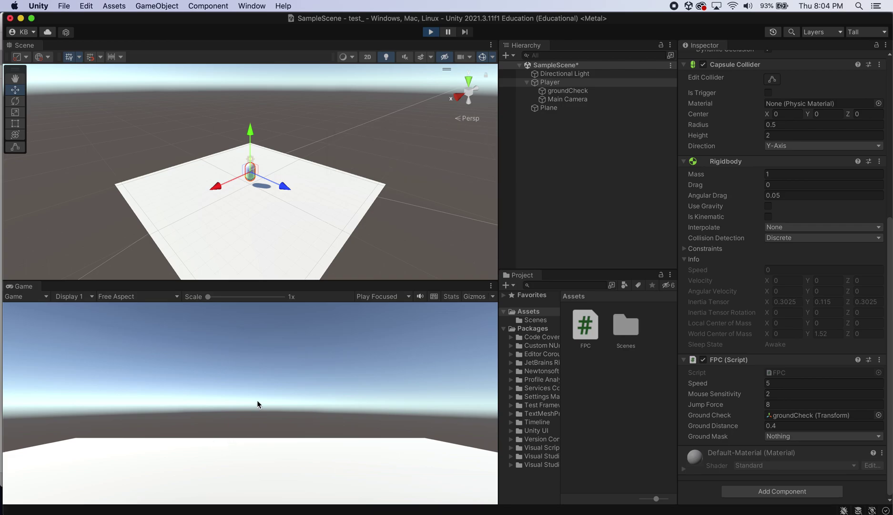
key(w)
key(s)
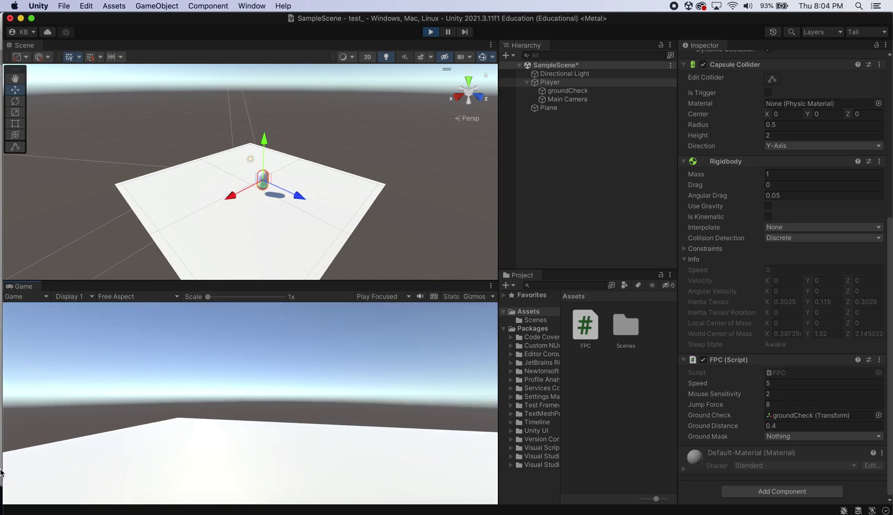
key(s)
key(w)
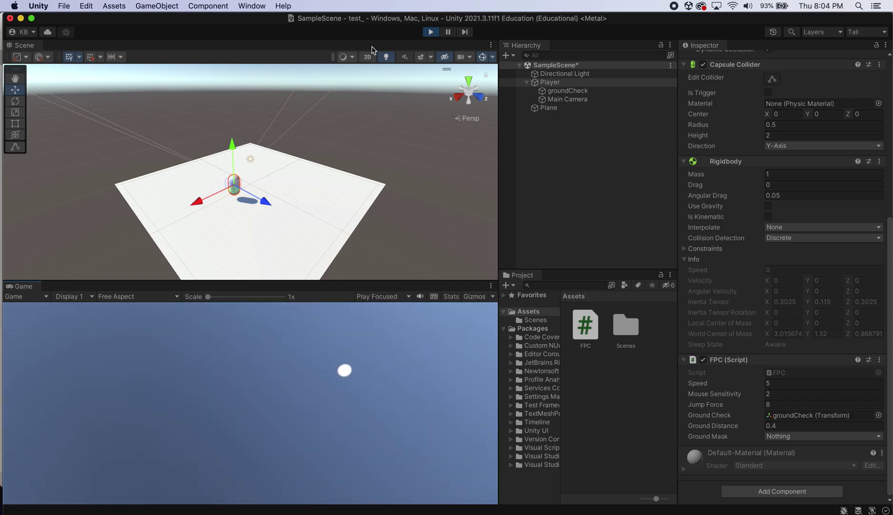
key(super+p)
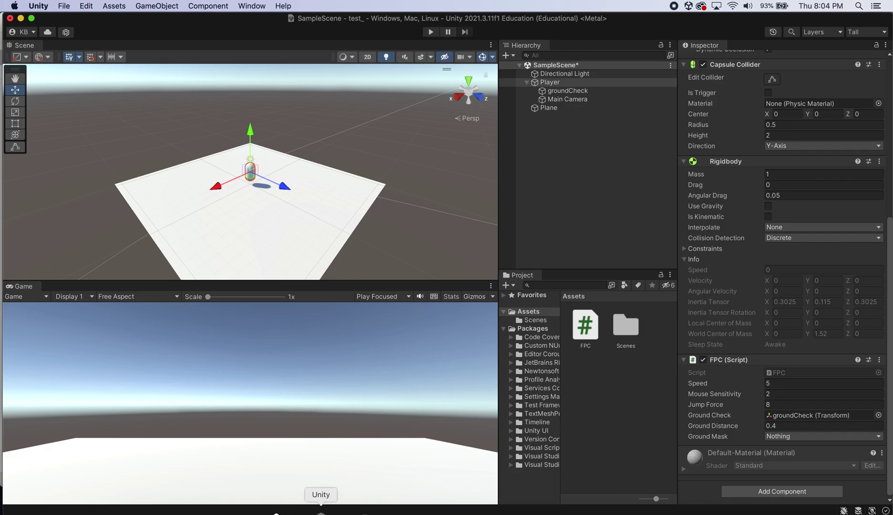
Switch to Unity Muse in Chrome and ask "How can I create a game like Pokemon Go?".
click(257, 511)
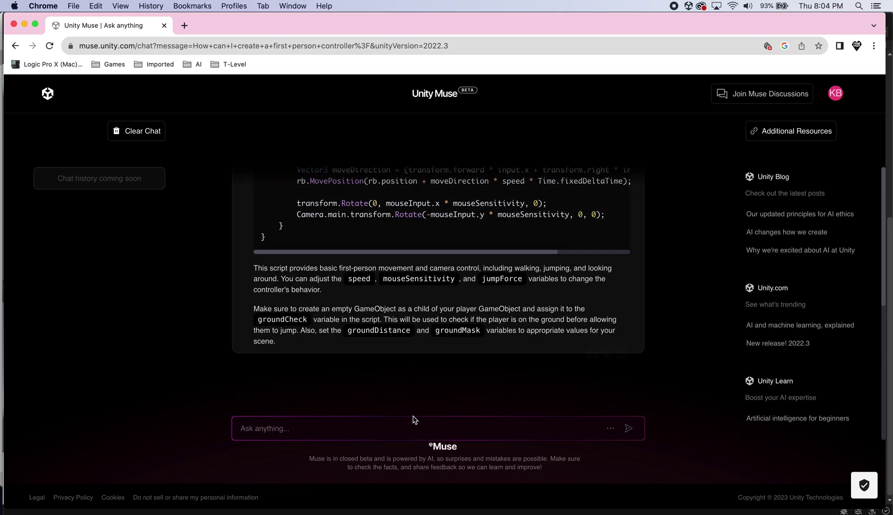
click(370, 430)
mouse_move(498, 353)
text(How can I create a game like)
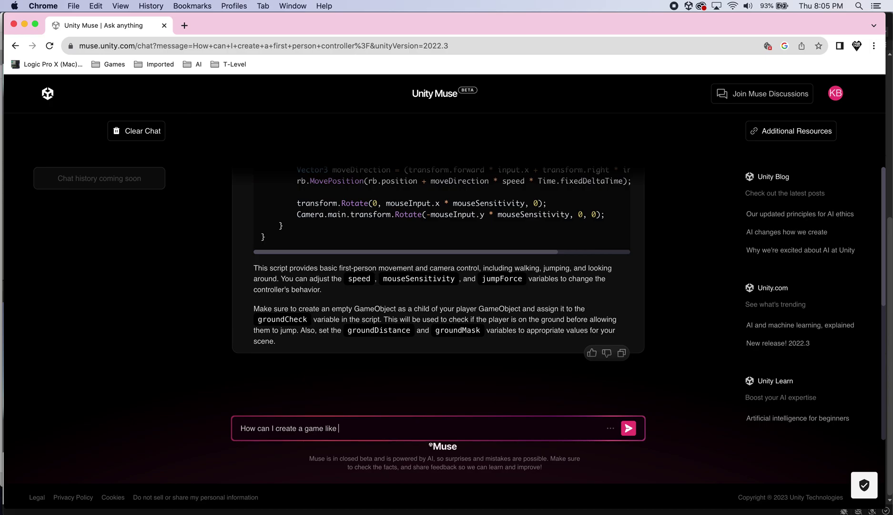
text(okemon Go)
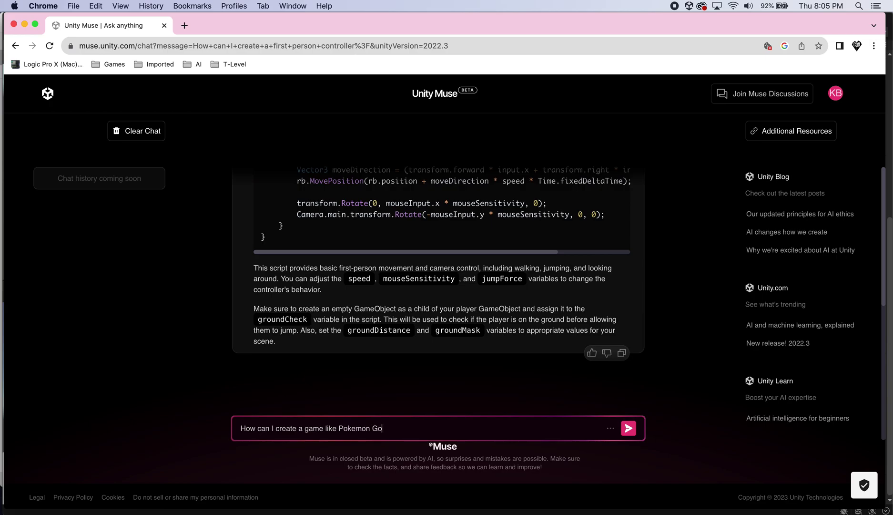
key(Return)
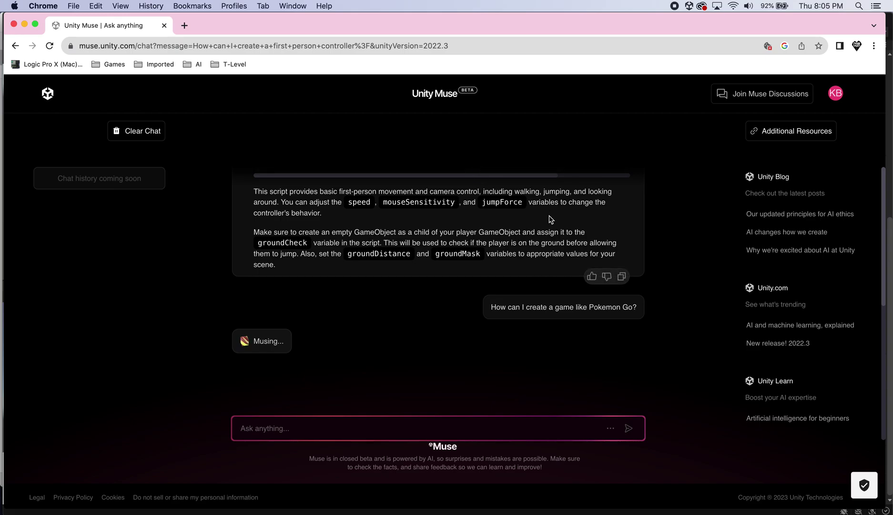
Read through Muse's overview of building a Pokemon Go-like game, including the augmented reality and game mechanics points.
scroll(553, 220, up, 8)
scroll(542, 220, up, 10)
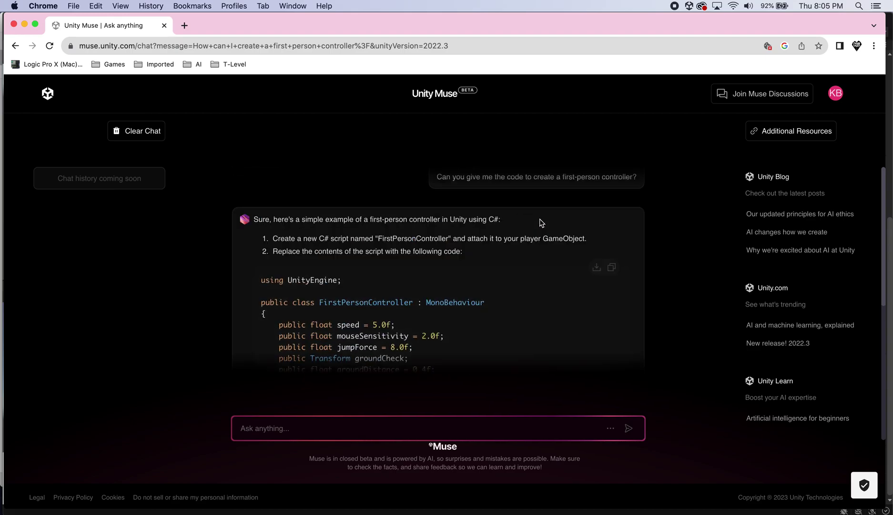
scroll(541, 220, up, 3)
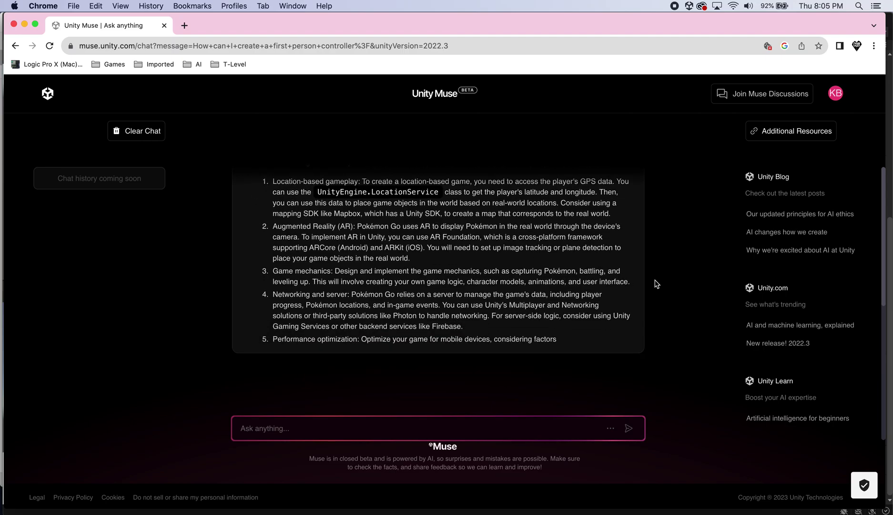
scroll(425, 308, up, 5)
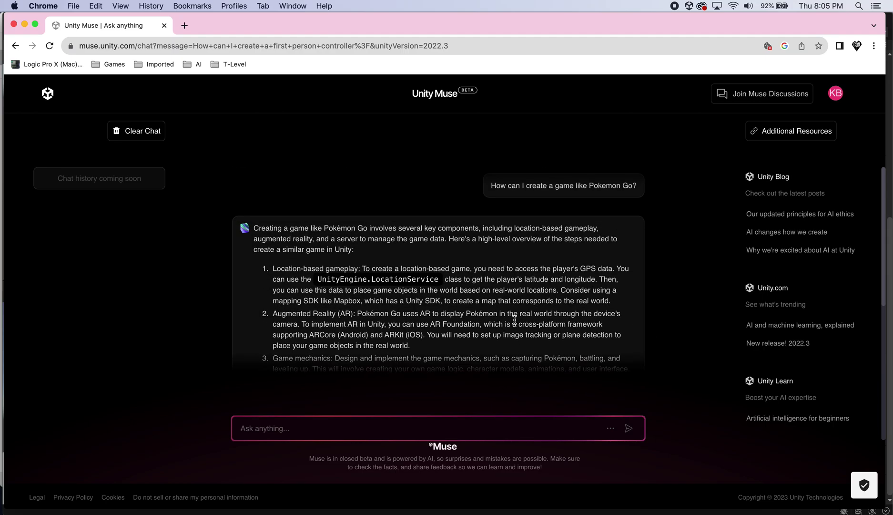
scroll(514, 320, down, 8)
scroll(515, 320, up, 8)
scroll(515, 319, down, 8)
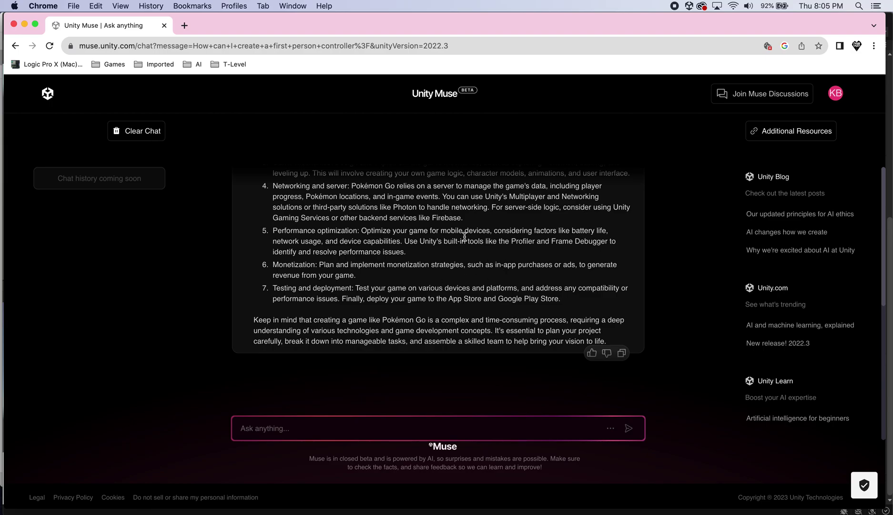
scroll(343, 229, up, 4)
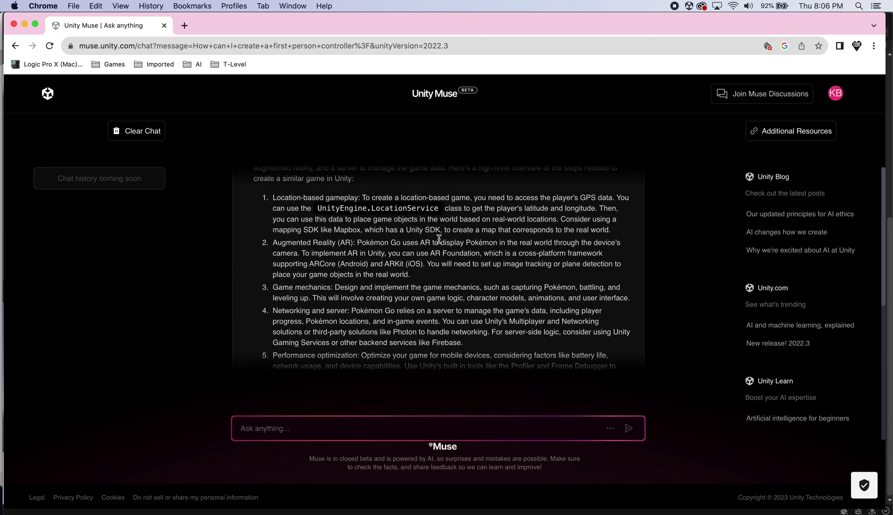
drag(438, 241, 472, 240)
click(532, 255)
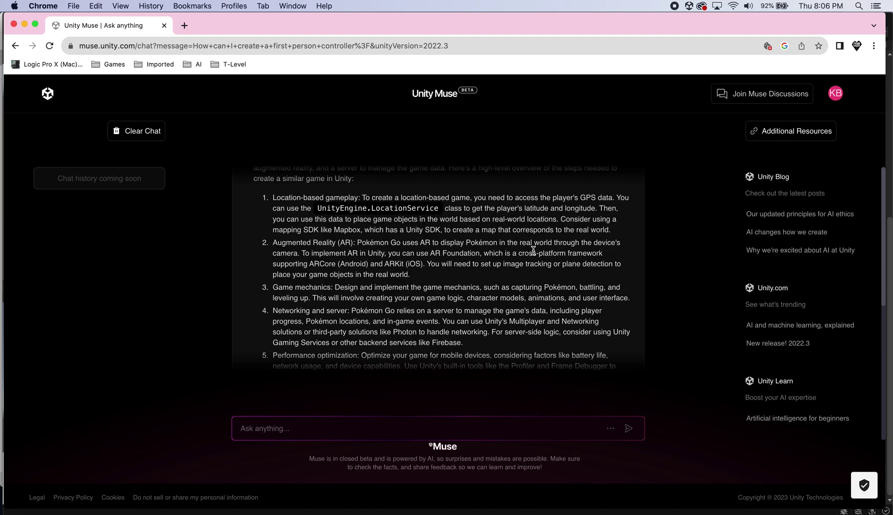
scroll(532, 250, down, 1)
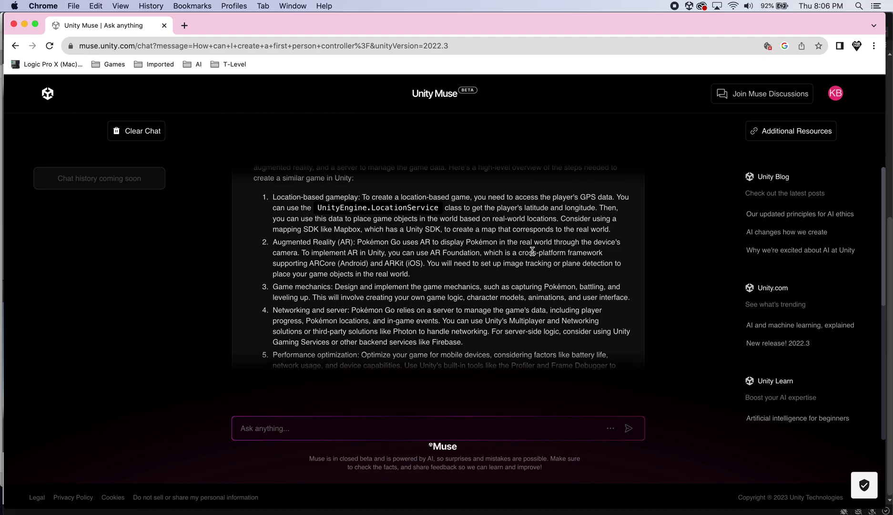
scroll(532, 251, down, 1)
drag(502, 283, 556, 282)
click(526, 284)
Ask Muse the follow-up question "Can you expand upon number 3?".
click(281, 428)
text(Can you expand upon number 3?)
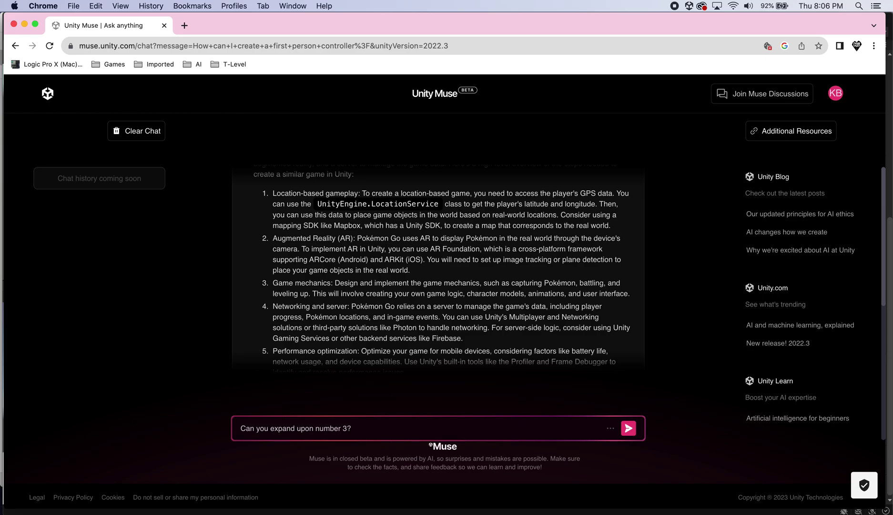
key(Return)
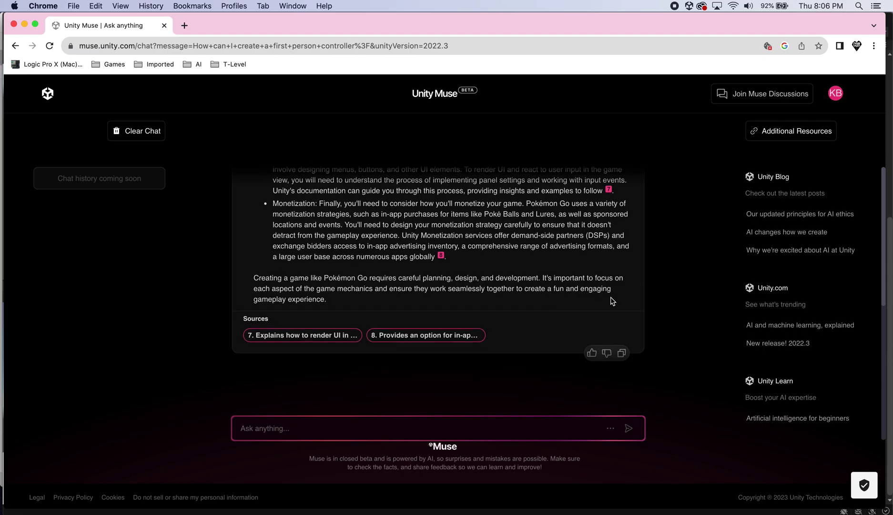
Read Muse's expanded game mechanics answer, focusing on capturing Pokémon and the capture user interface.
scroll(491, 309, up, 8)
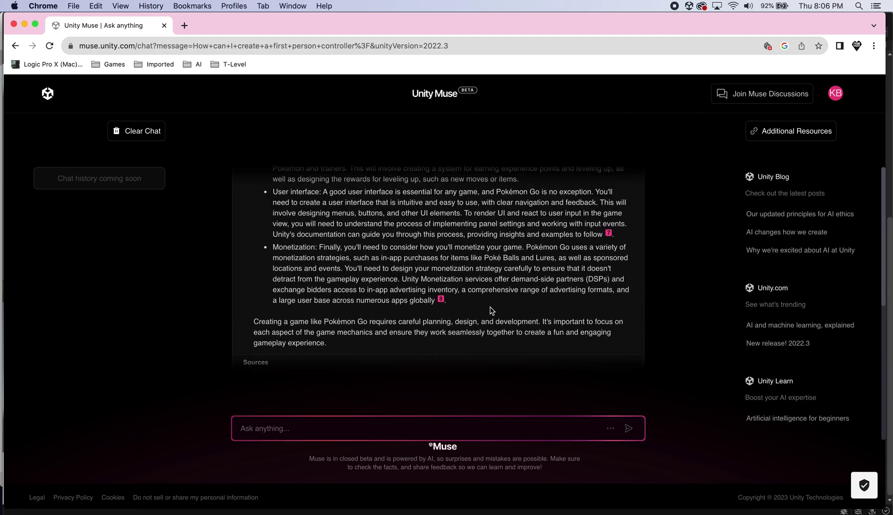
scroll(491, 308, up, 3)
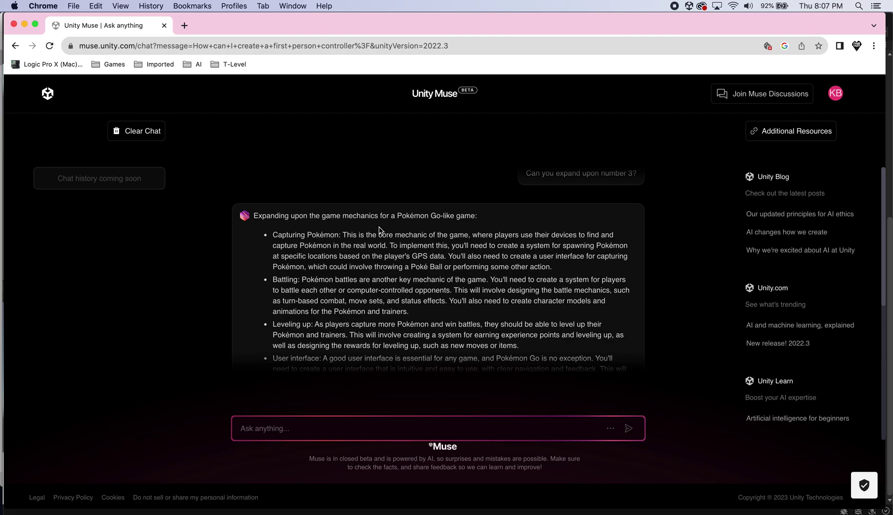
drag(552, 268, 277, 234)
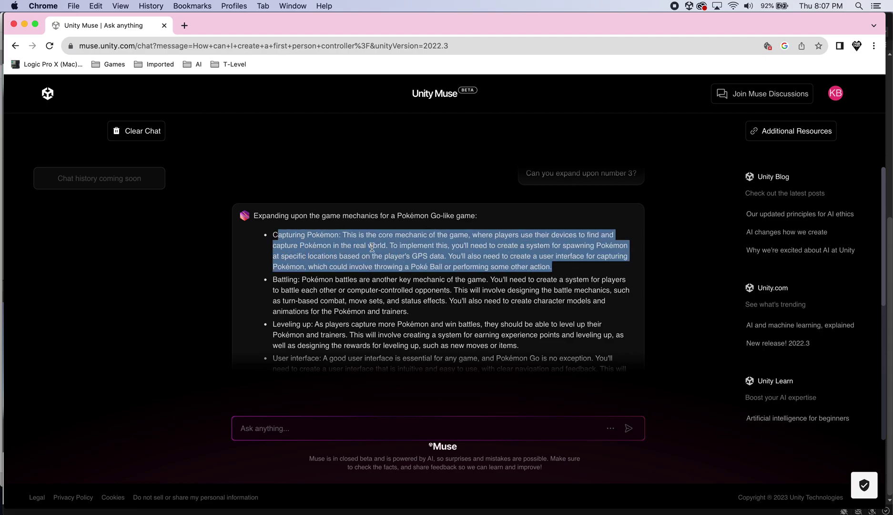
click(561, 266)
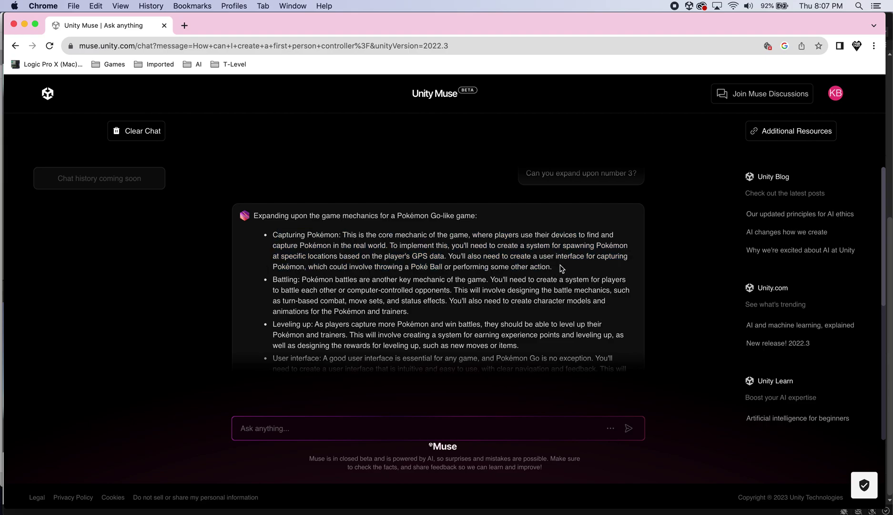
scroll(561, 283, up, 5)
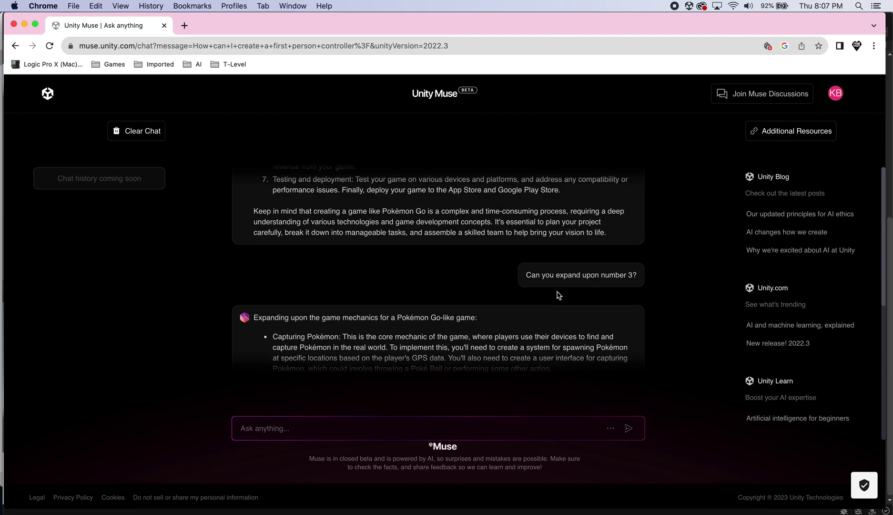
scroll(559, 289, up, 5)
scroll(554, 276, down, 10)
scroll(554, 276, up, 5)
scroll(526, 266, down, 2)
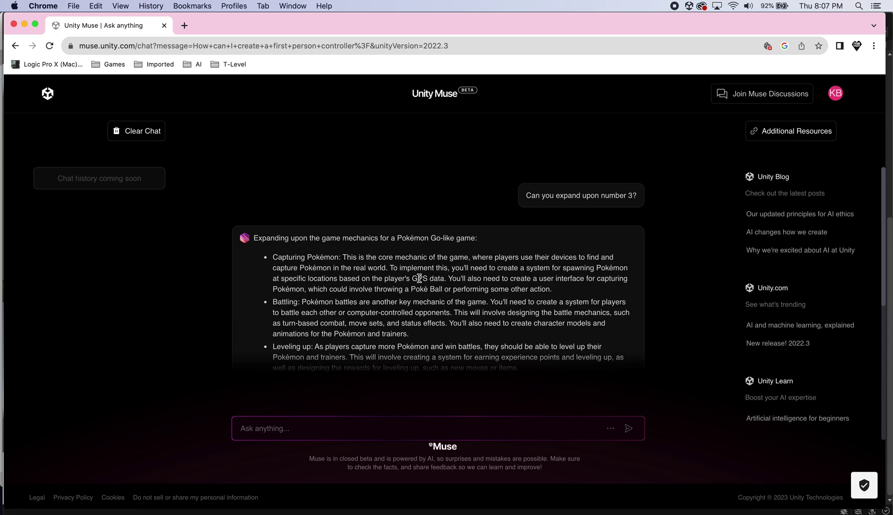
drag(449, 278, 615, 293)
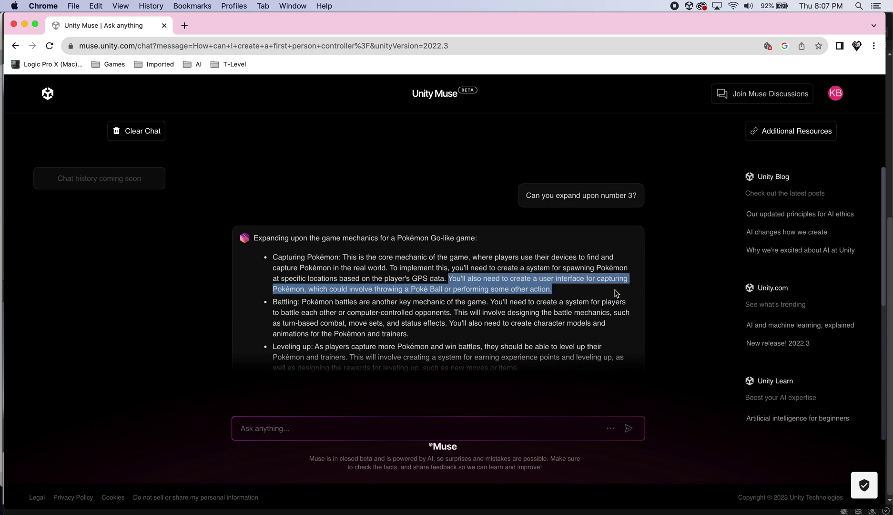
click(561, 292)
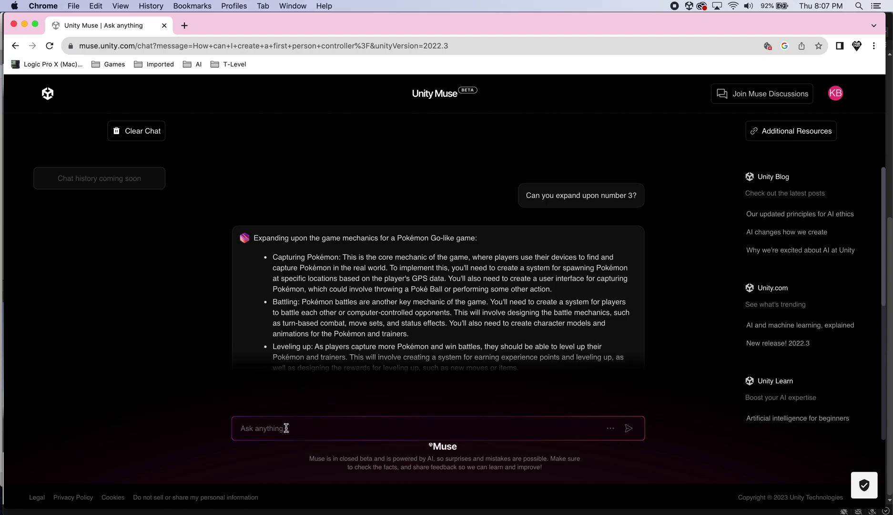
Ask Muse "How could I create a Pokemon capture system?".
click(303, 428)
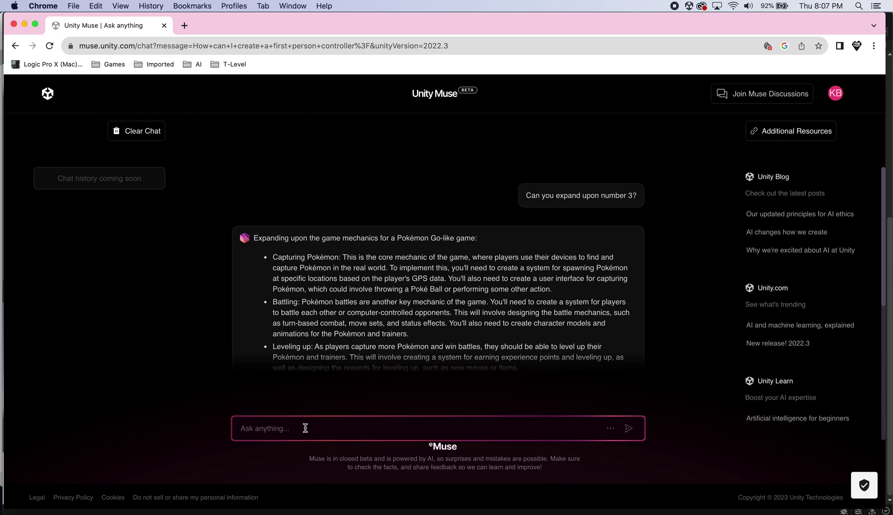
text(How could I create a P)
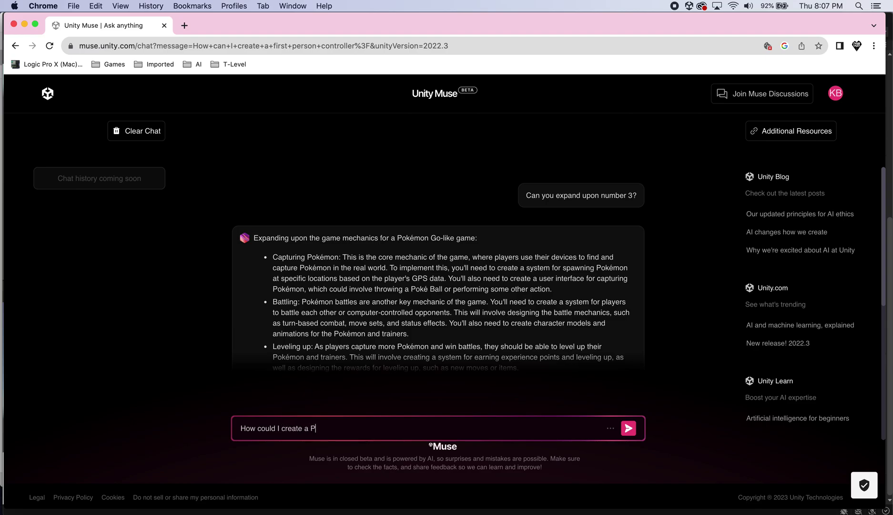
text(okemon capture system?)
key(Return)
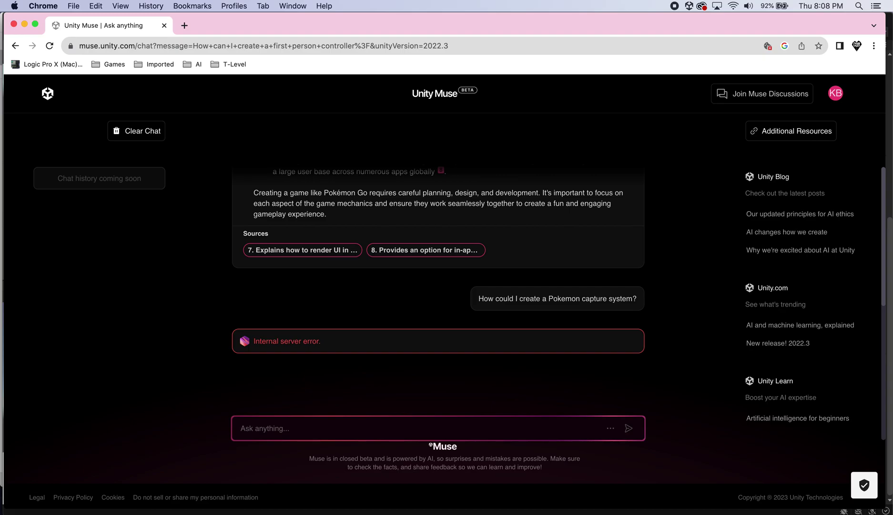
Send negative feedback on the latest Muse response with the comment "Server error".
click(336, 343)
click(607, 353)
text(Server error)
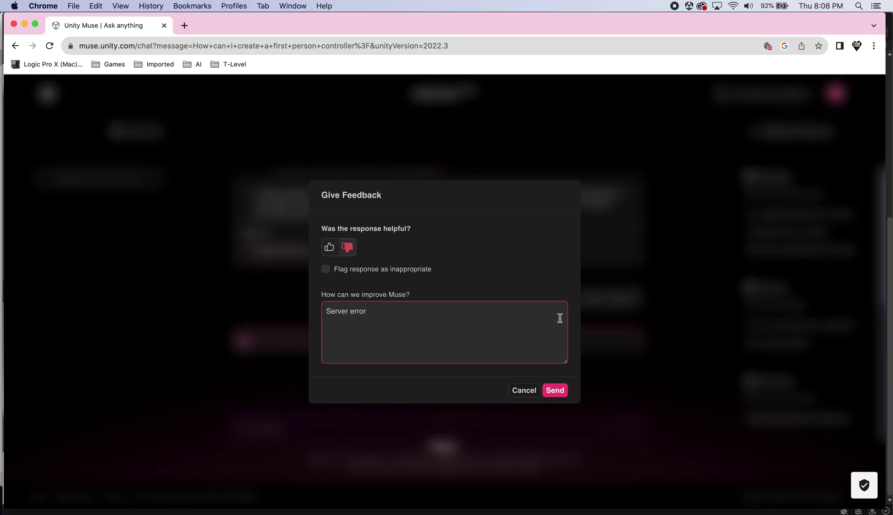
click(558, 391)
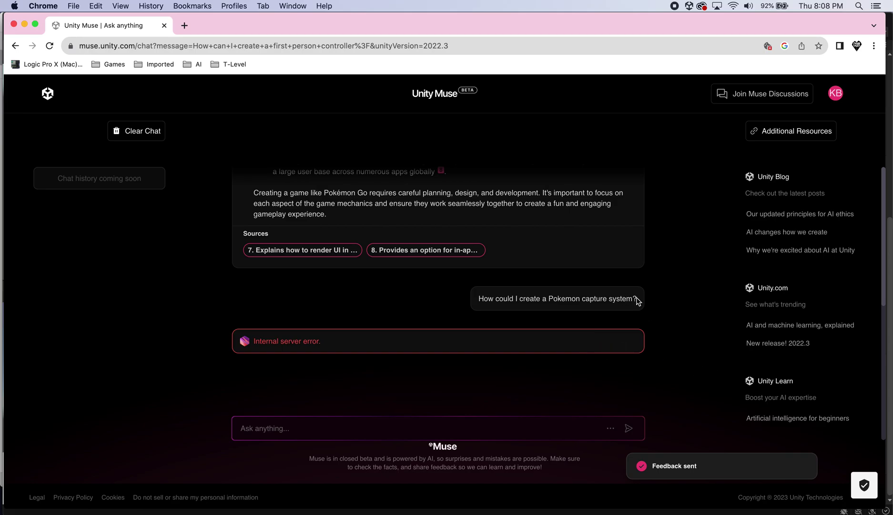
Copy the question "How could I create a Pokemon capture system?" from the chat and ask Muse again.
drag(634, 298, 475, 300)
right_click(504, 300)
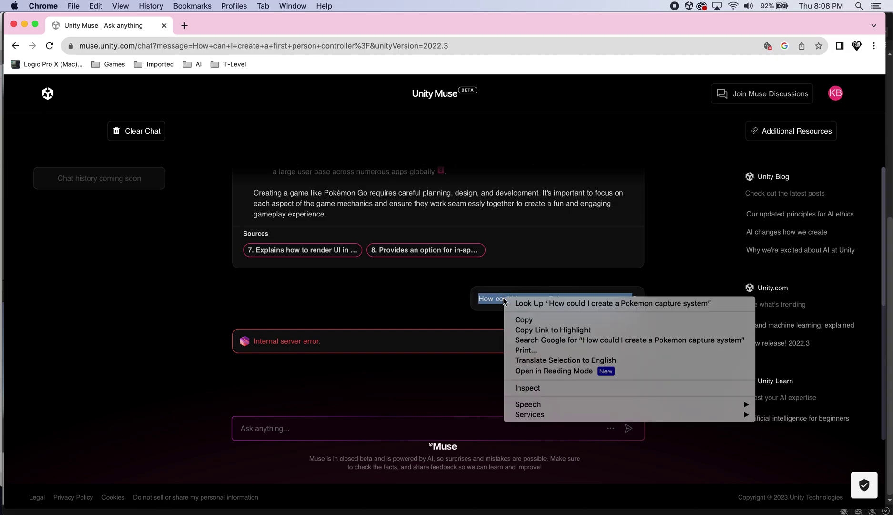
click(581, 317)
click(442, 425)
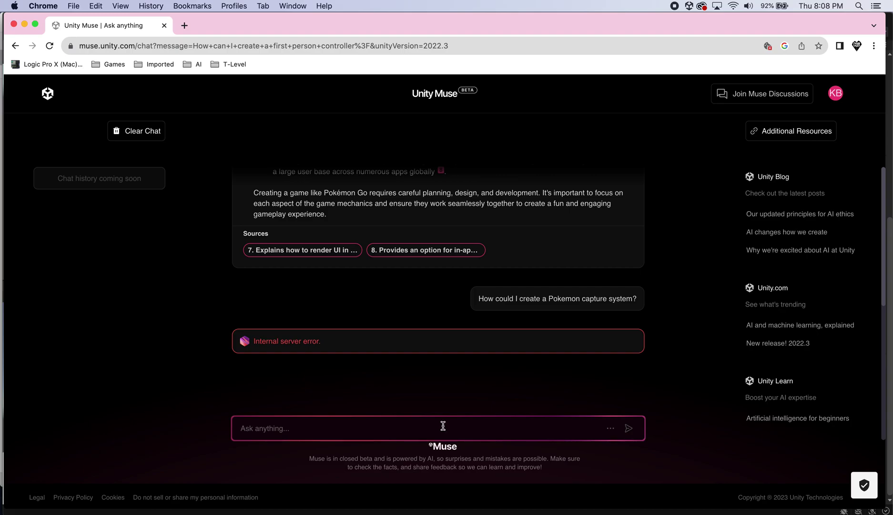
key(super+v)
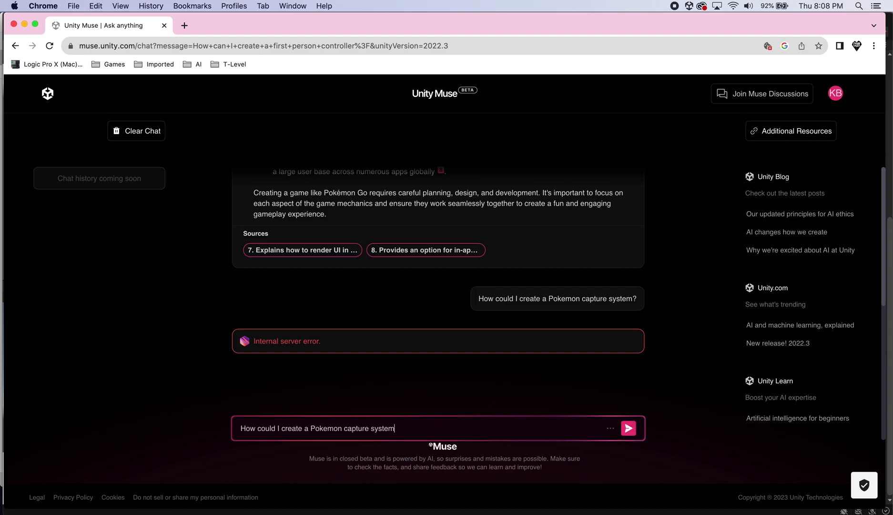
text(?)
key(Return)
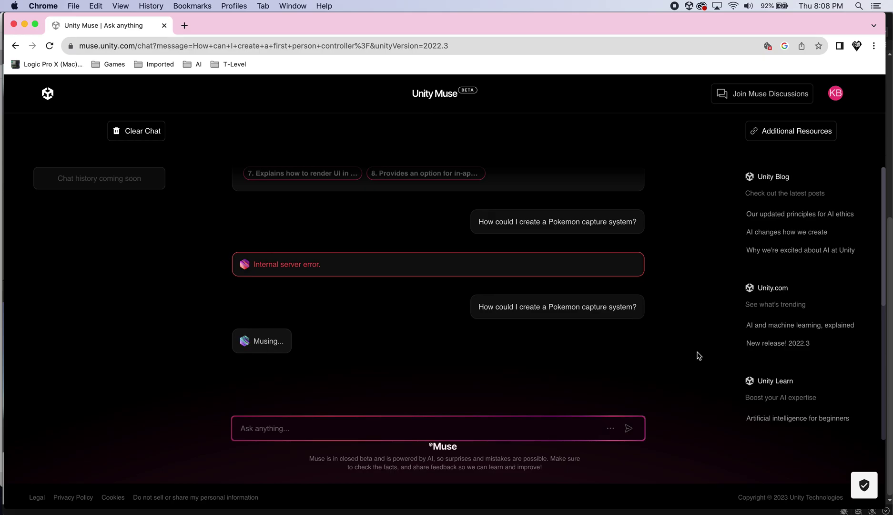
triple_click(88, 186)
click(109, 213)
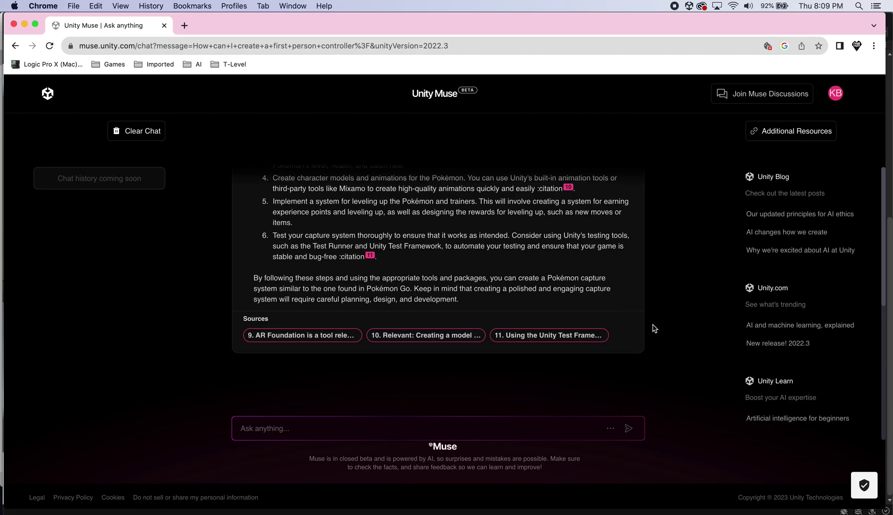
Read Muse's answer on creating a Pokémon capture system, from its numbered steps to the cited sources.
scroll(542, 314, up, 1)
scroll(542, 314, up, 8)
scroll(558, 274, down, 10)
scroll(636, 260, up, 3)
scroll(637, 260, up, 10)
scroll(634, 260, down, 12)
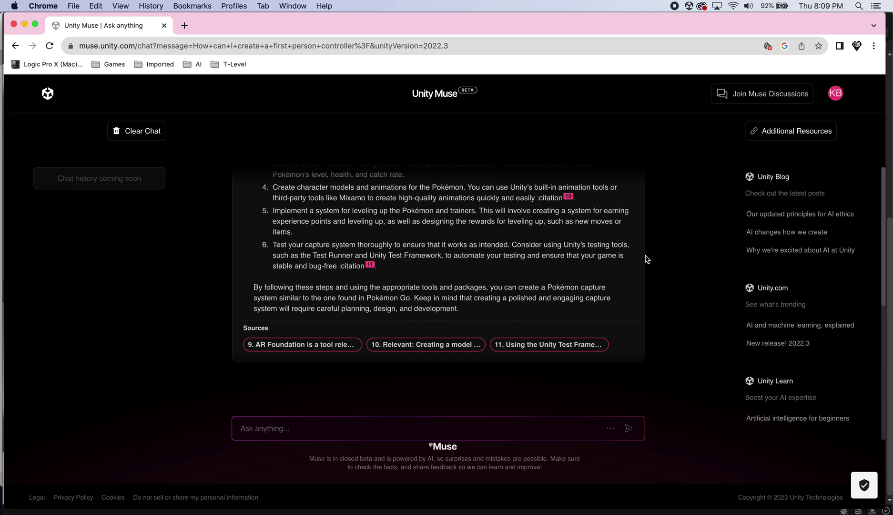
scroll(646, 259, down, 1)
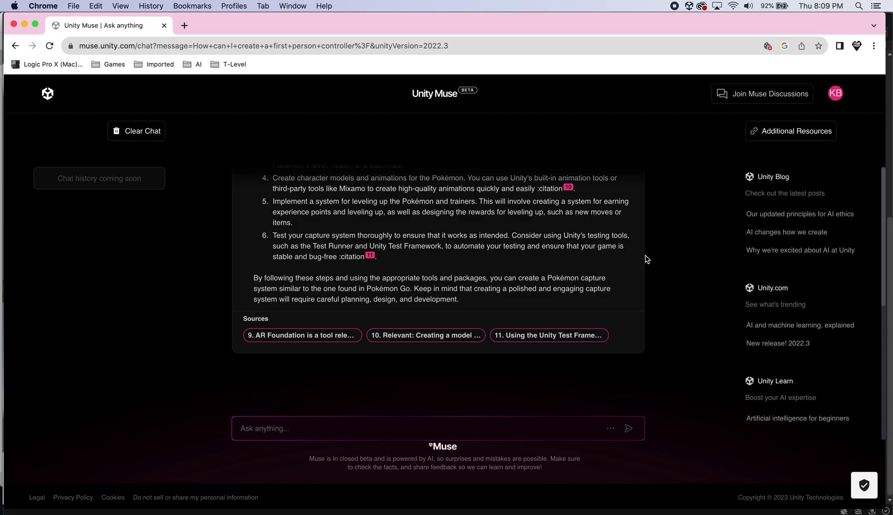
mouse_move(639, 249)
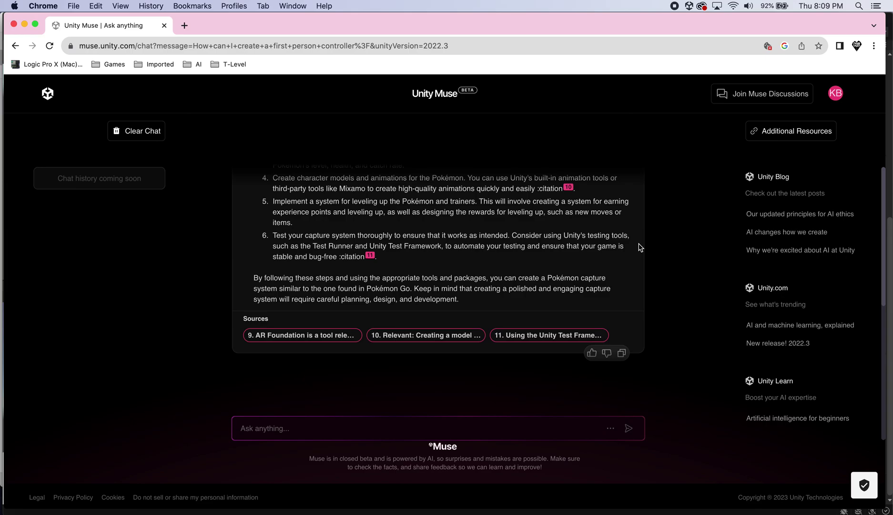
Ask Muse "Can I create a First person controller using the new Input system?".
click(464, 427)
text(Can I create a)
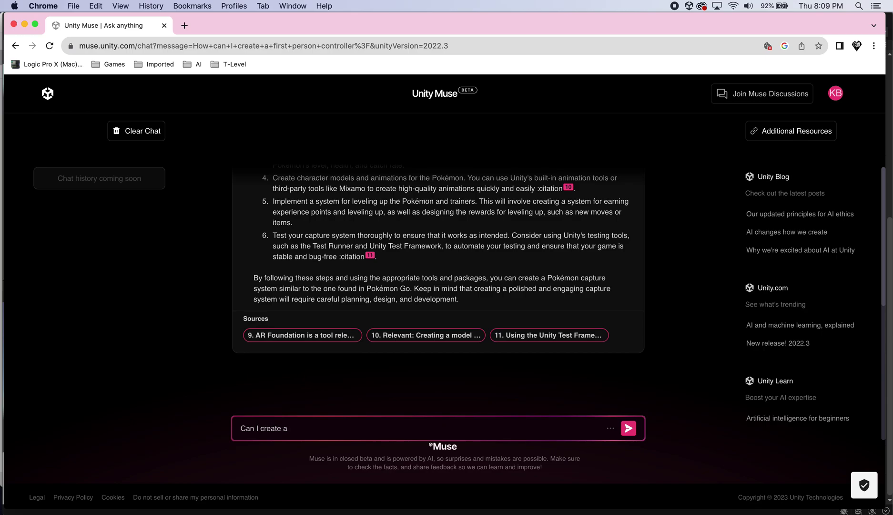
text( First person controller using the)
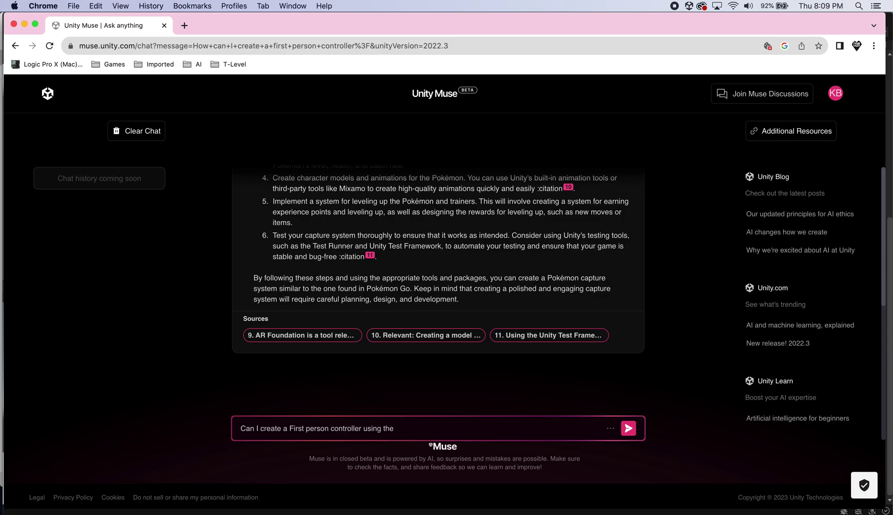
text( new Input system?)
key(Return)
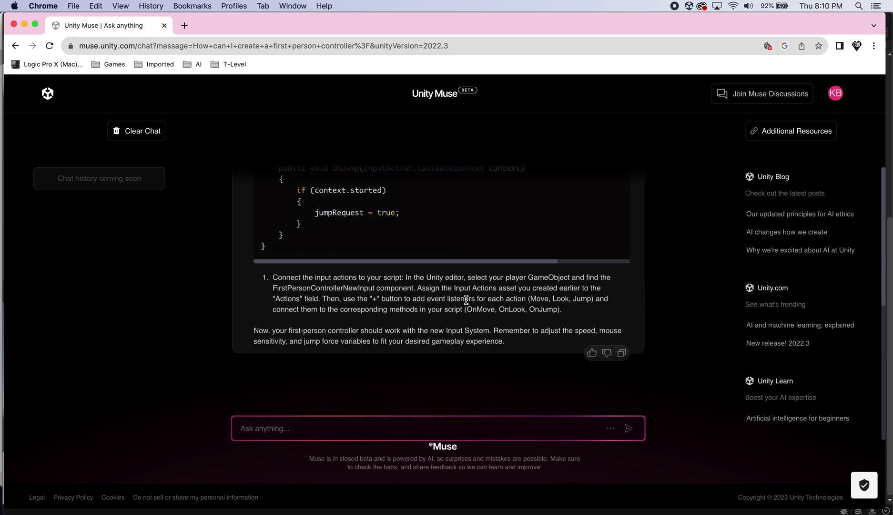
Examine the FirstPersonControllerNewInput script in Muse's answer, including its variables, input callback methods and the instructions for connecting the input actions.
scroll(548, 240, up, 5)
scroll(548, 241, up, 10)
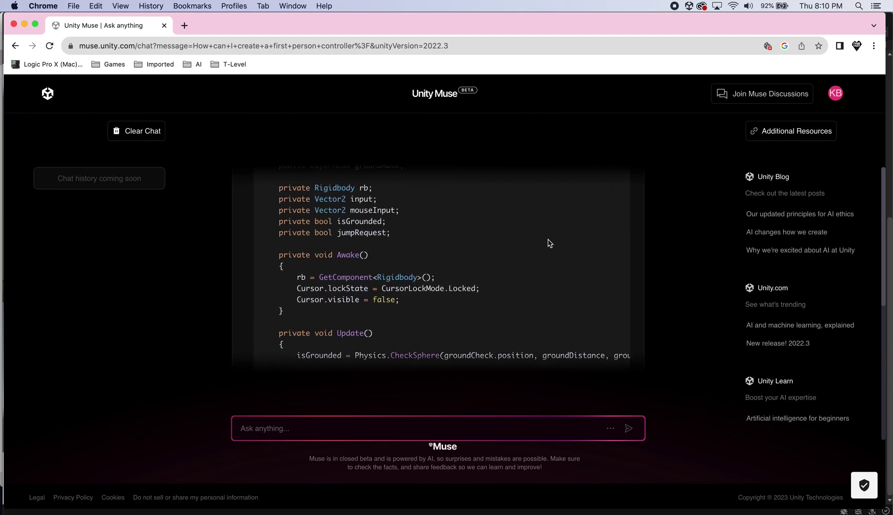
scroll(549, 242, up, 2)
drag(404, 289, 339, 213)
scroll(405, 279, up, 1)
click(422, 254)
scroll(422, 253, up, 3)
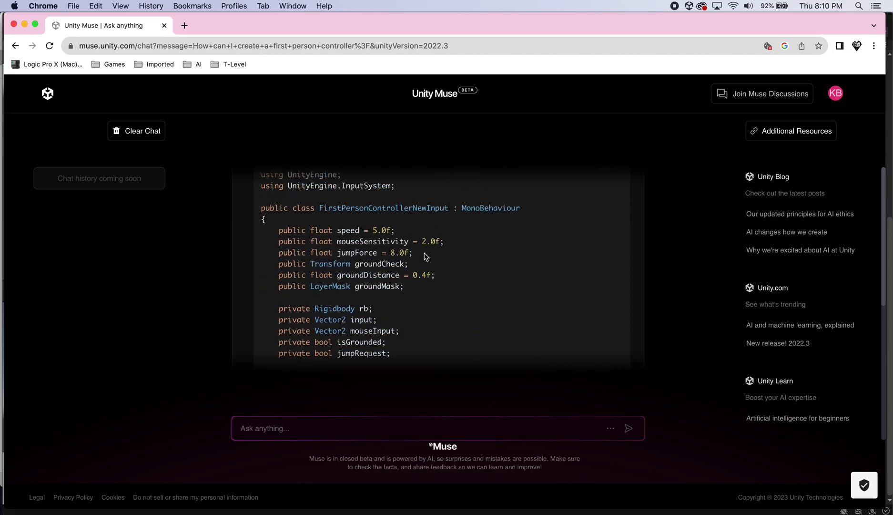
scroll(485, 246, down, 1)
drag(401, 197, 320, 185)
click(446, 200)
scroll(601, 273, down, 10)
scroll(594, 280, down, 8)
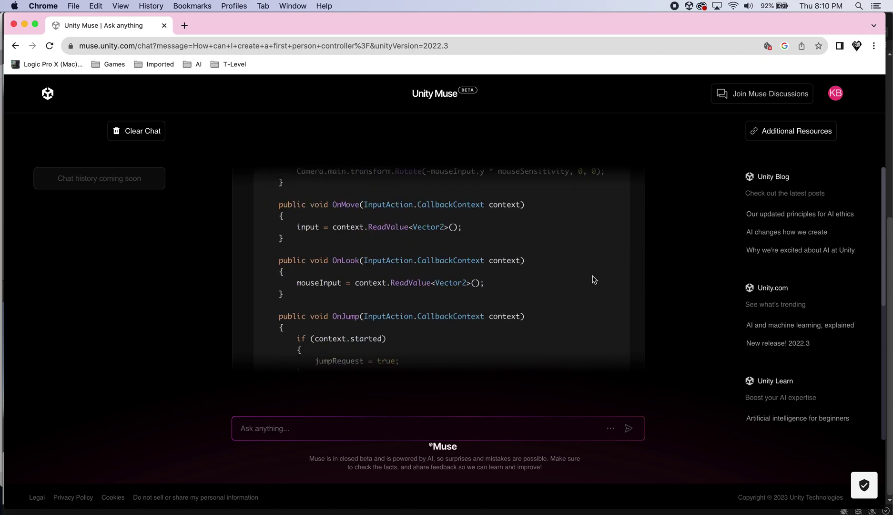
scroll(594, 279, down, 6)
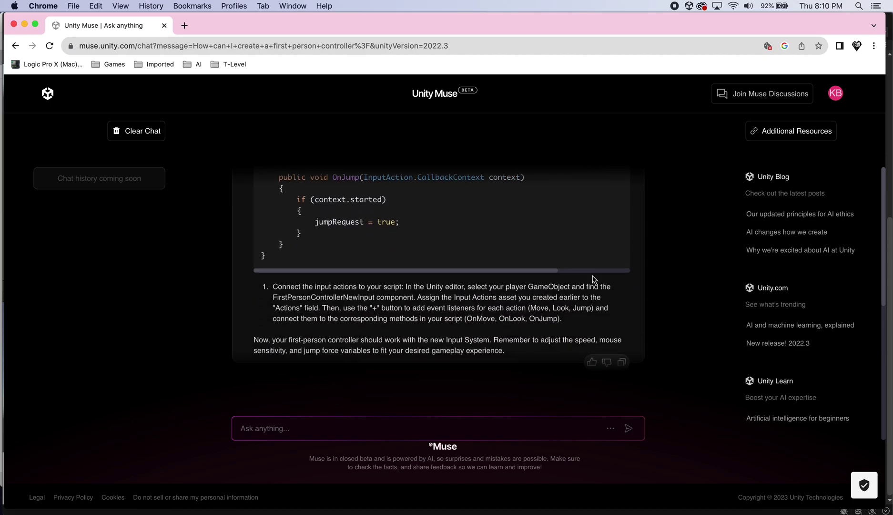
scroll(536, 228, down, 1)
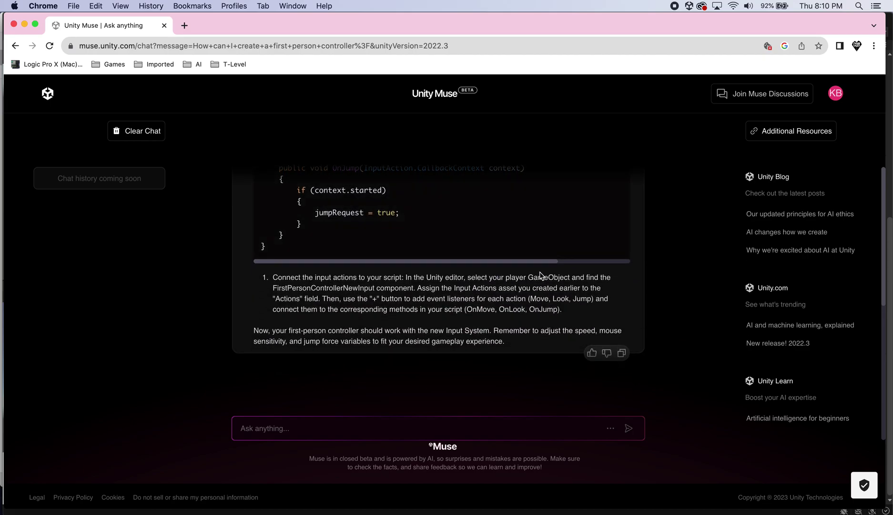
Send positive feedback on the new Input System answer with the comment "Edited old script for me".
click(591, 353)
click(435, 311)
text(Edited )
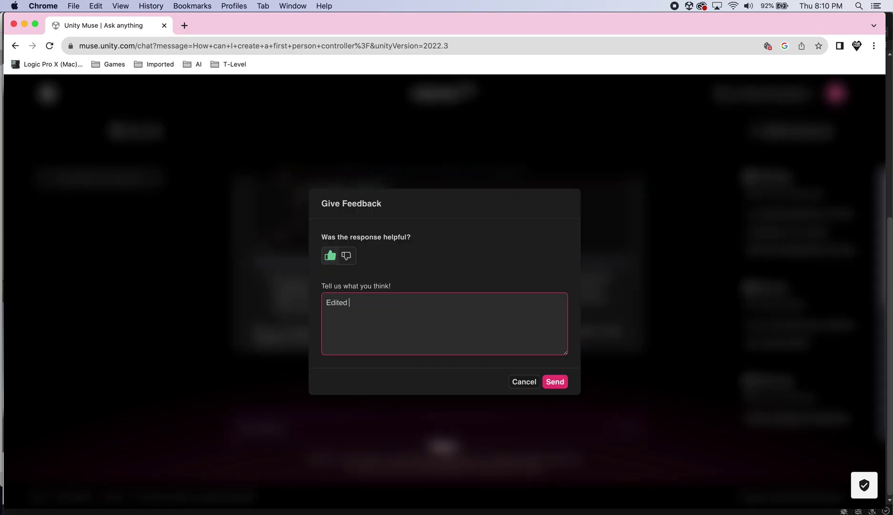
text(old script for me)
click(554, 385)
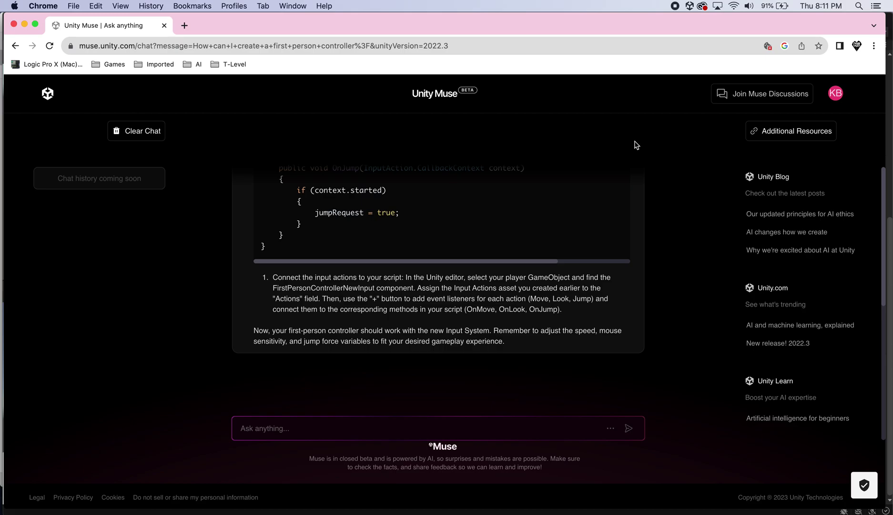
Return to the Unity Muse start page.
click(435, 93)
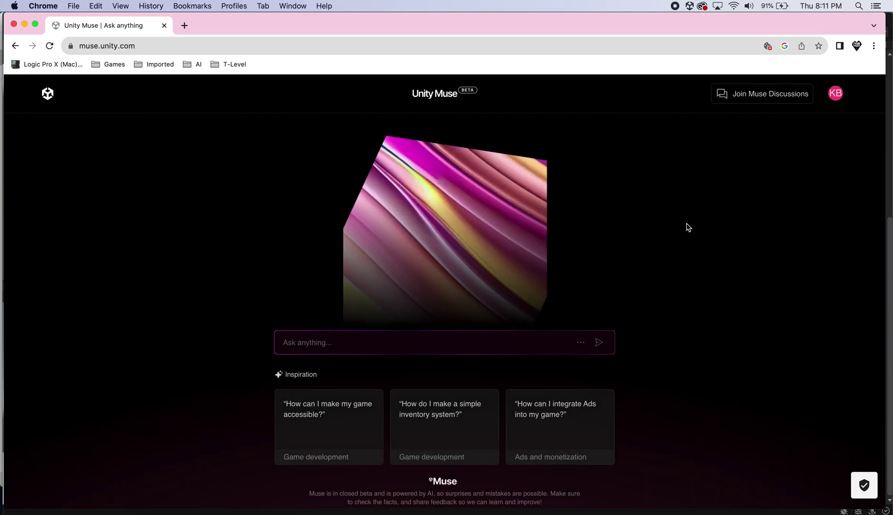